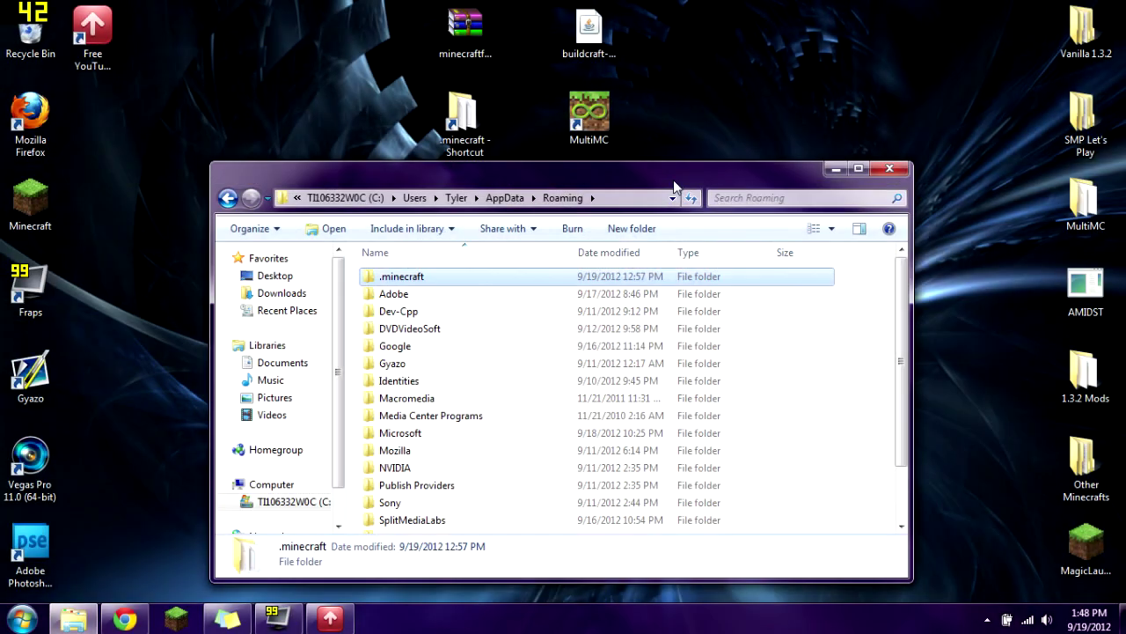
- Open the AppData Roaming folder by searching %appdata% from Start
mouse_move(673, 180)
mouse_down()
mouse_move(673, 164)
mouse_move(677, 198)
mouse_move(680, 183)
mouse_up()
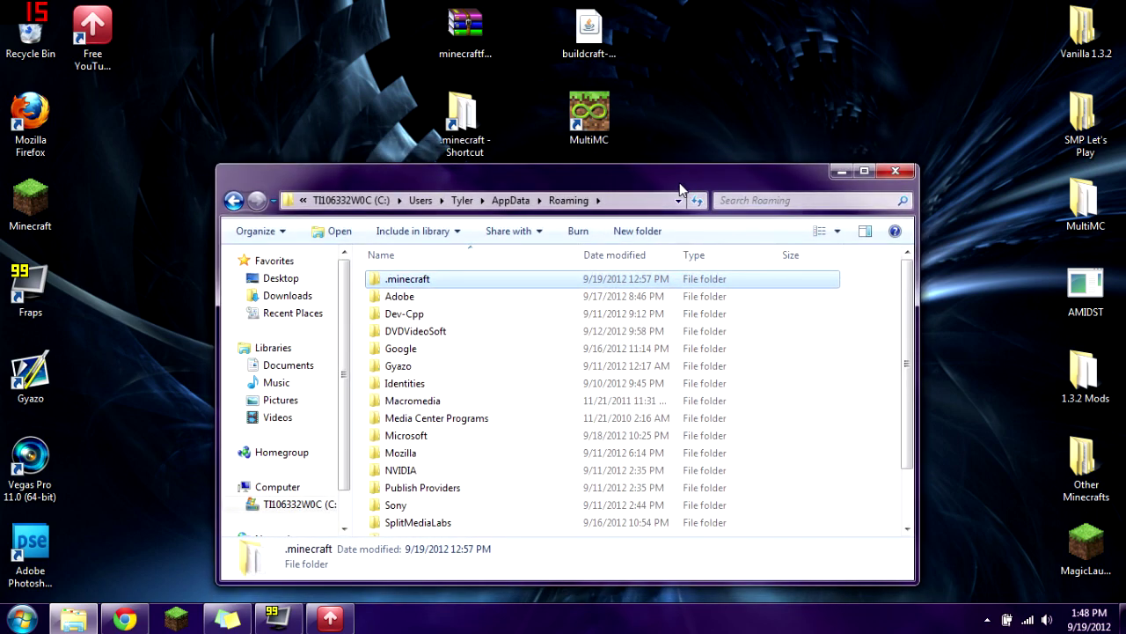
click(592, 49)
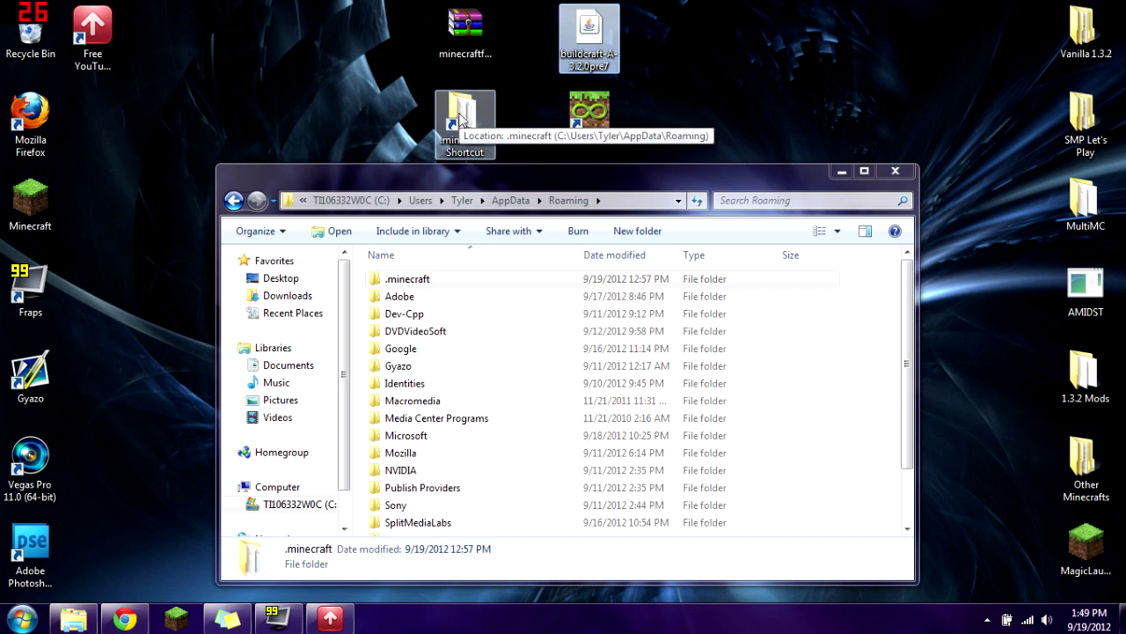
click(431, 280)
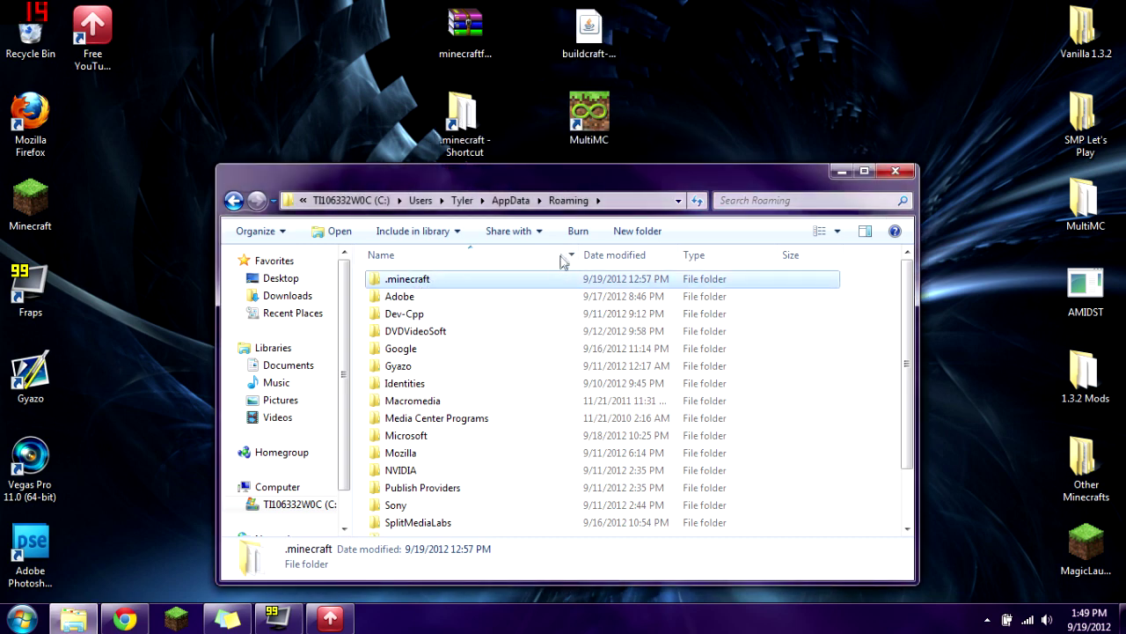
double_click(544, 280)
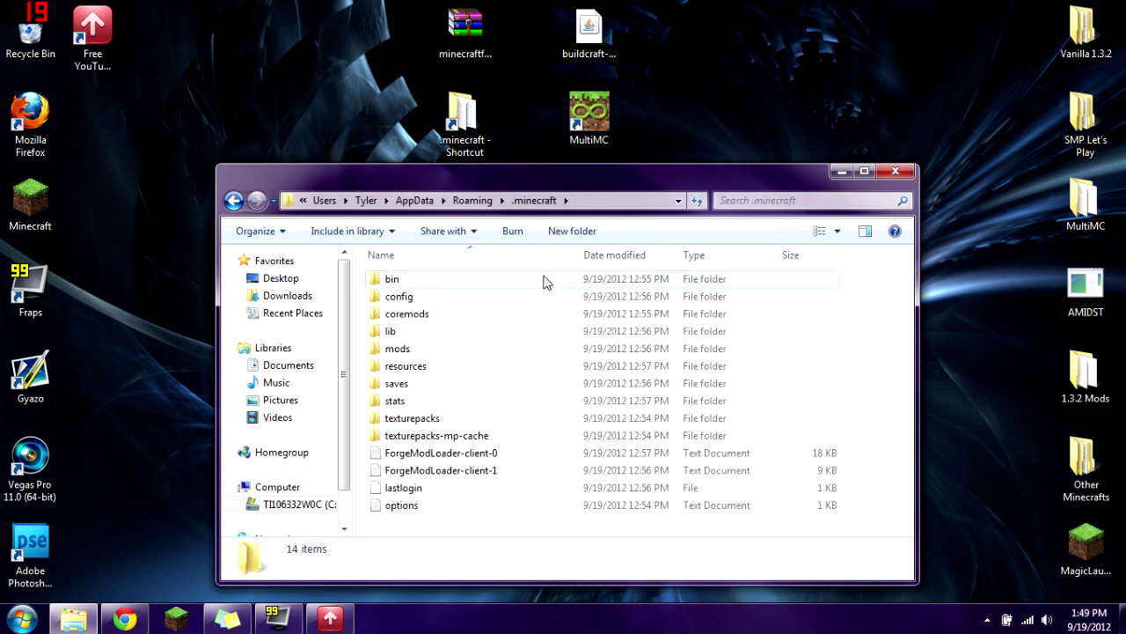
key(super)
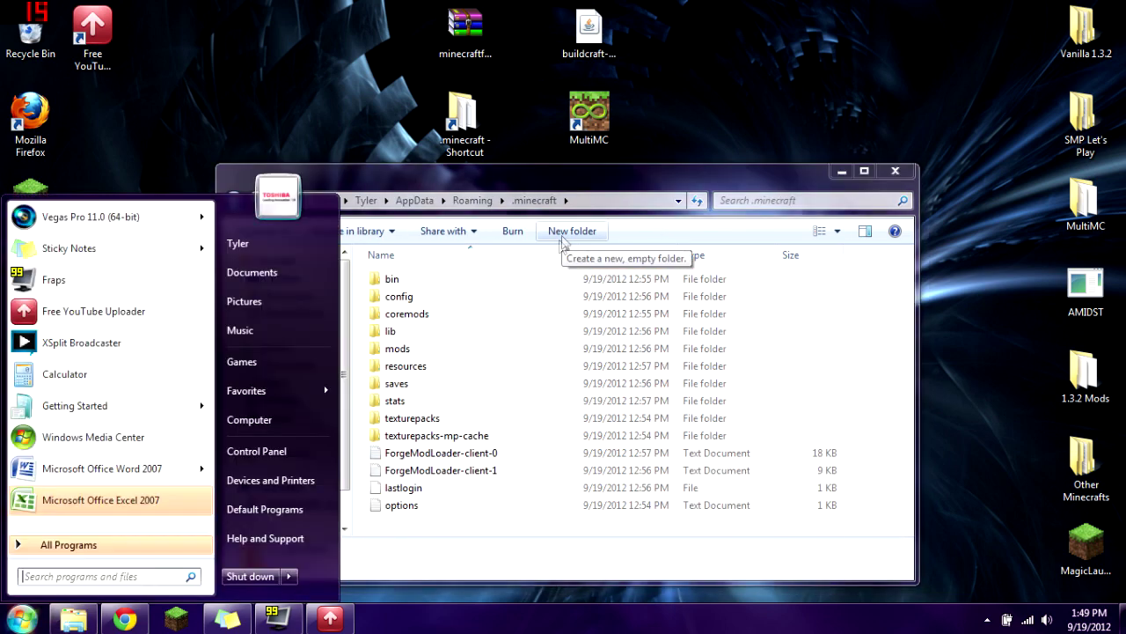
text(%a)
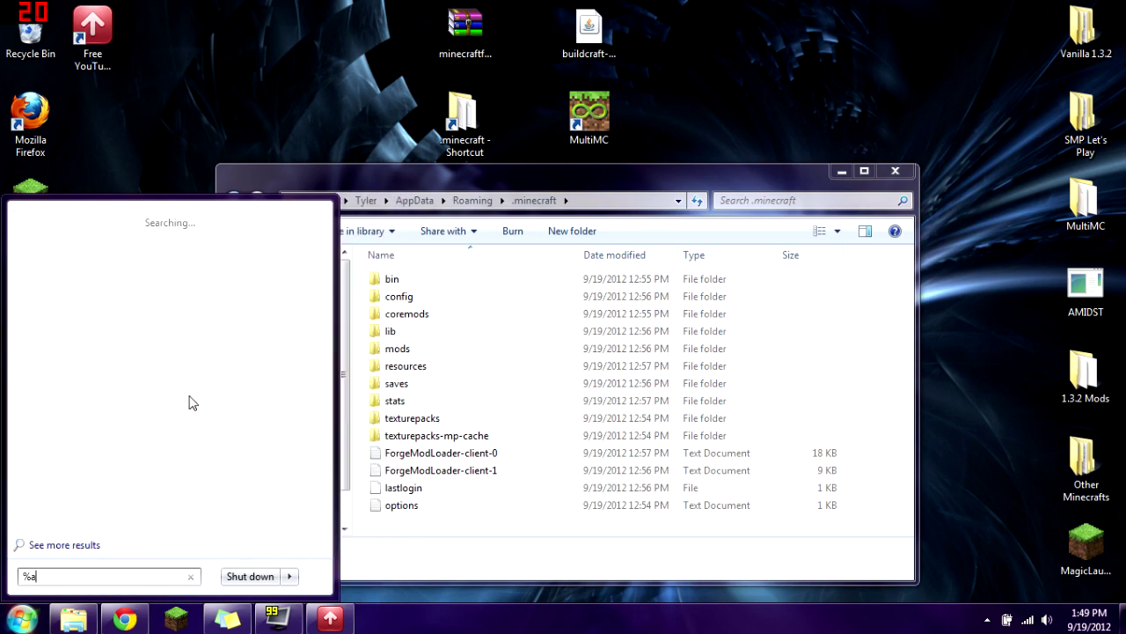
text(ppdata%)
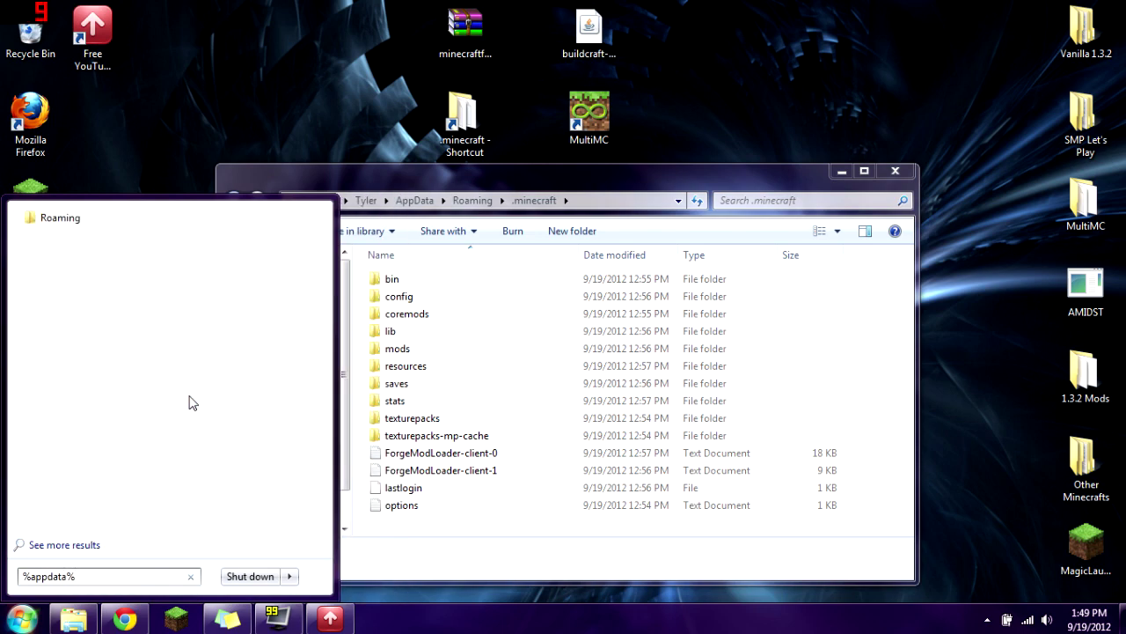
key(Return)
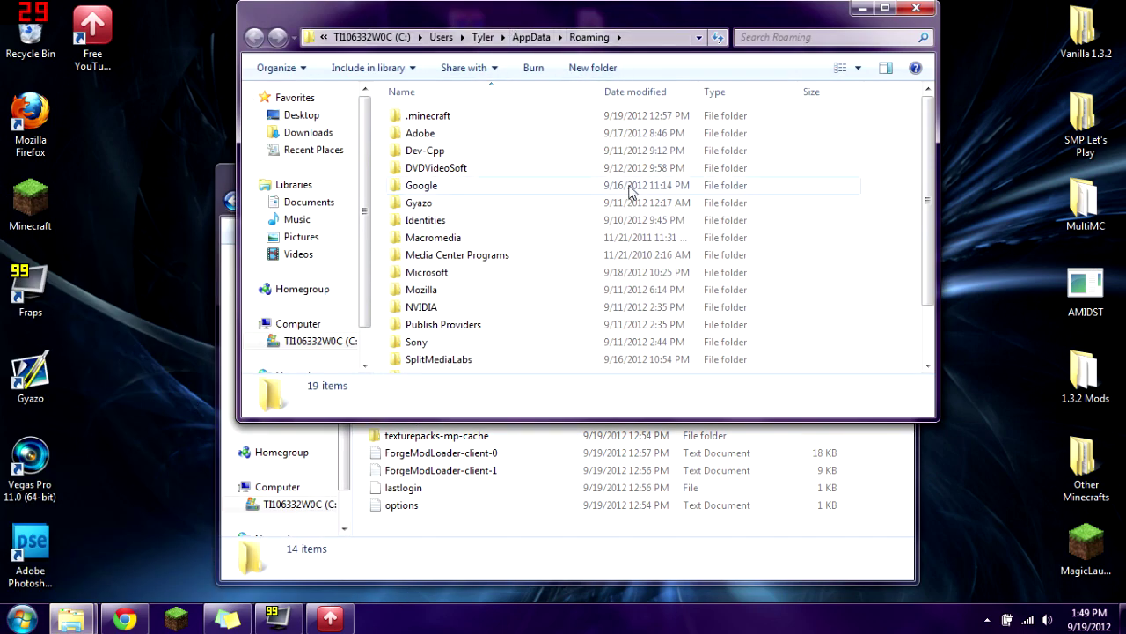
- Delete the old .minecraft folder from Roaming and confirm the deletion
click(916, 8)
click(473, 200)
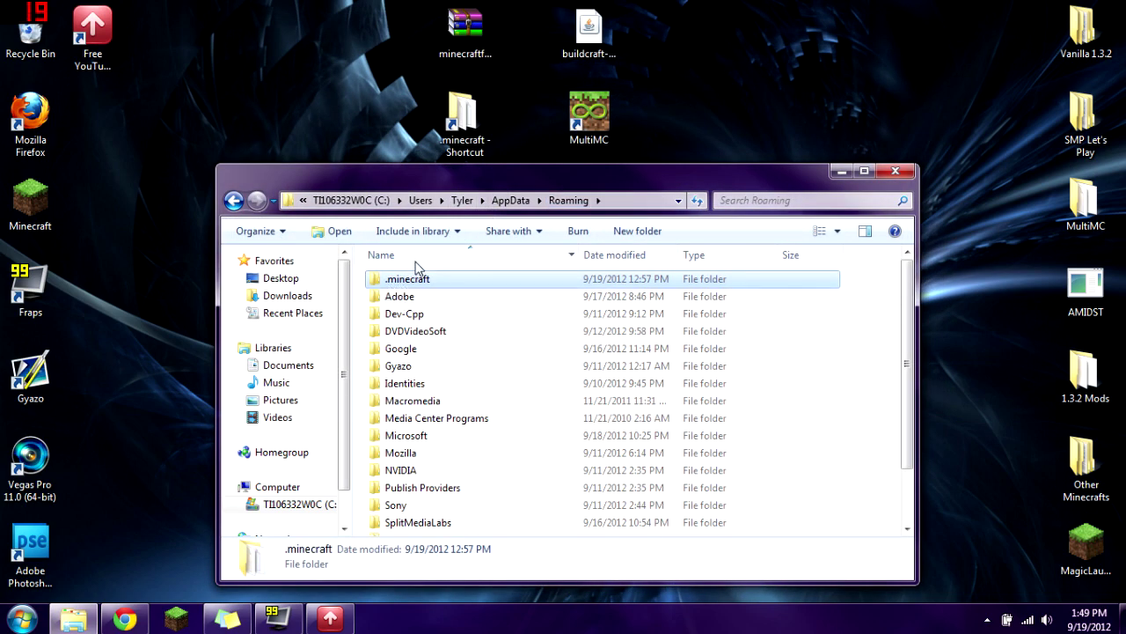
key(Delete)
key(Return)
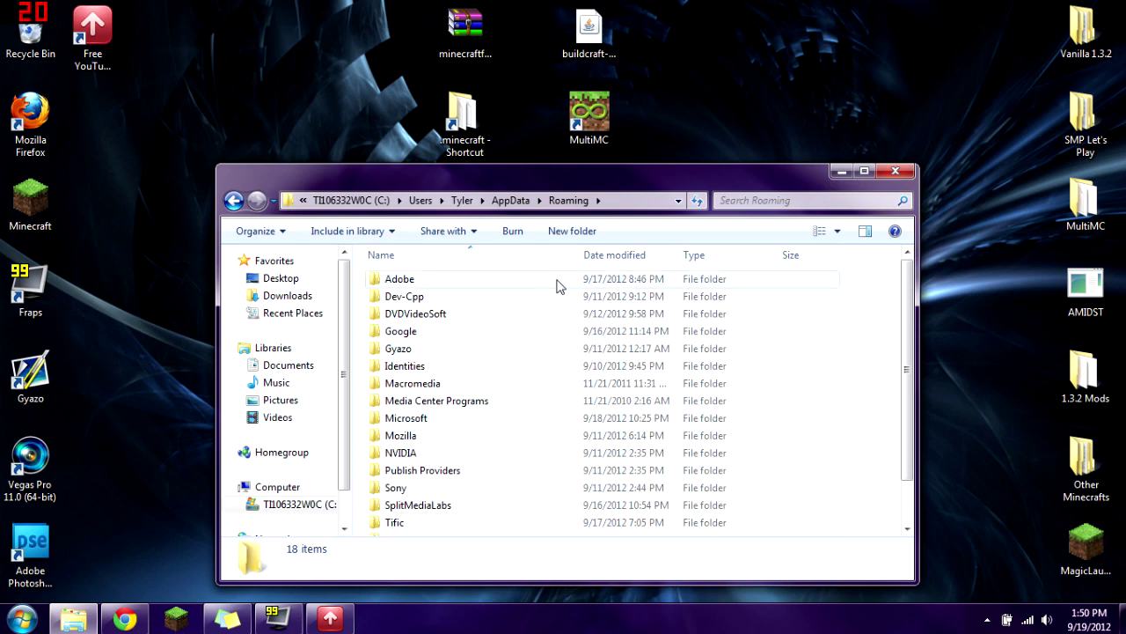
- Copy the .minecraft folder from the Vanilla 1.3.2 backup into Roaming
double_click(1081, 29)
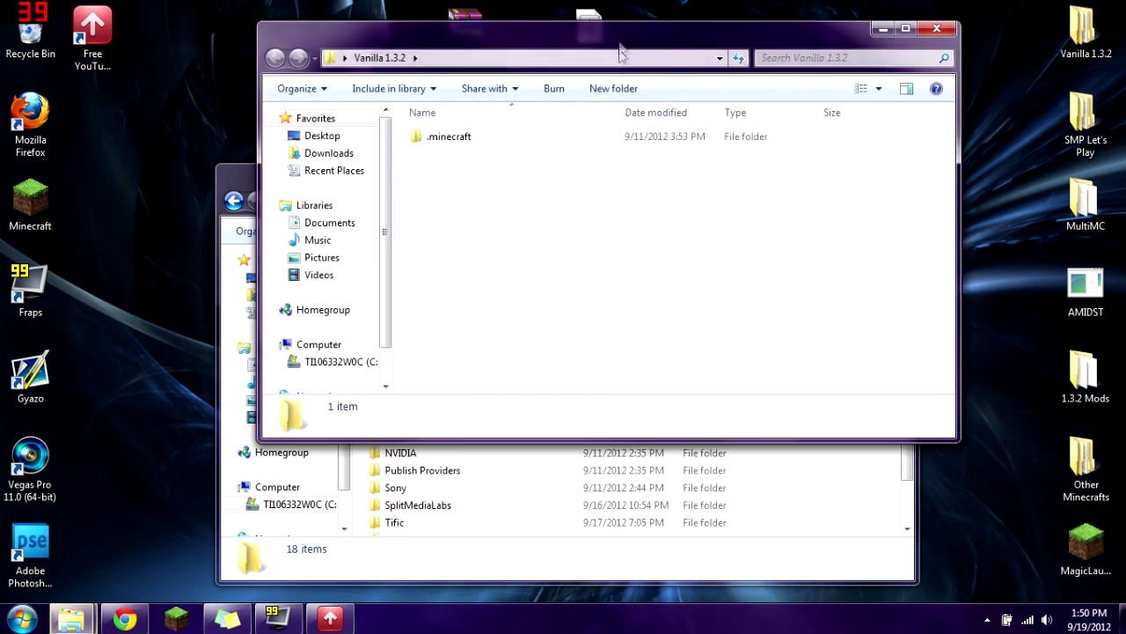
drag(483, 145, 226, 174)
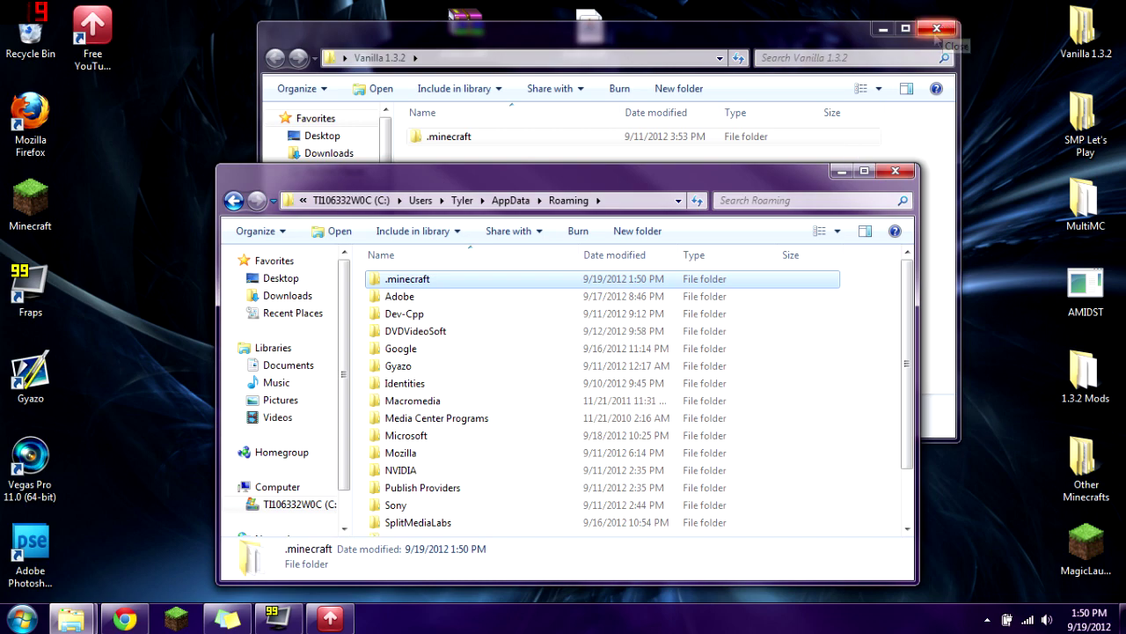
click(935, 30)
drag(662, 165, 674, 121)
- Open minecraft.jar in .minecraft\bin as an archive with WinRAR archiver
double_click(460, 232)
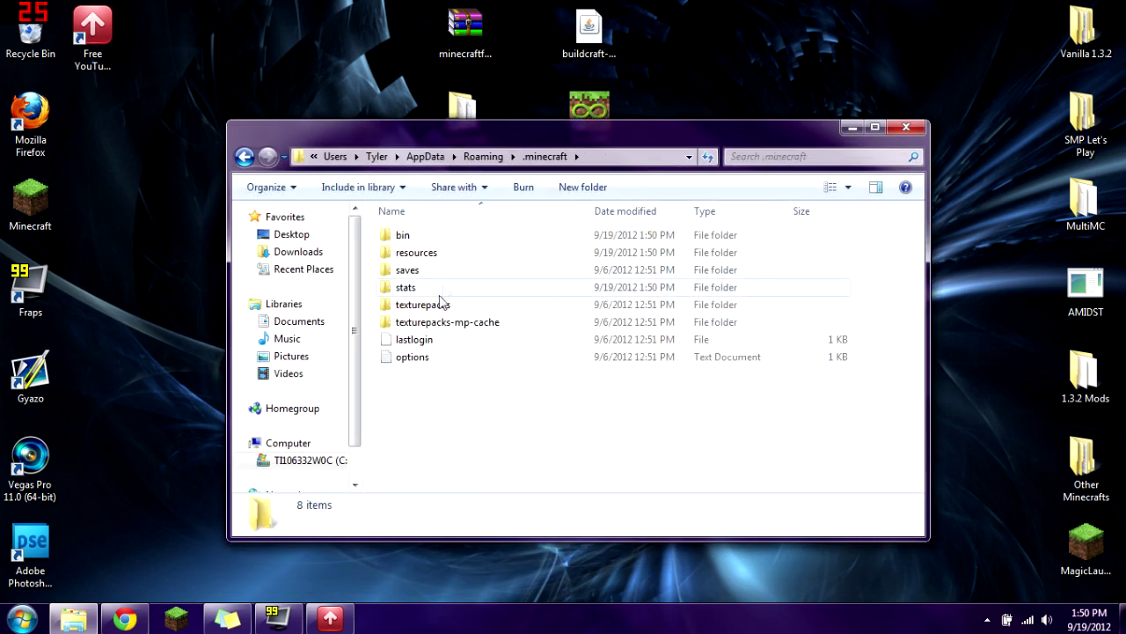
double_click(397, 236)
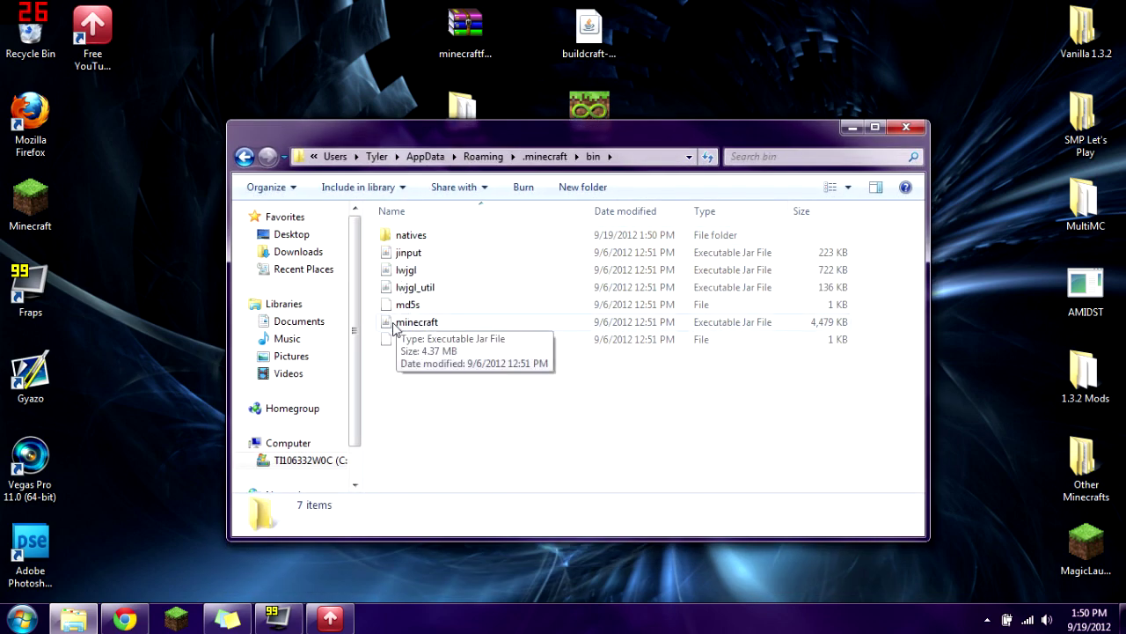
right_click(393, 325)
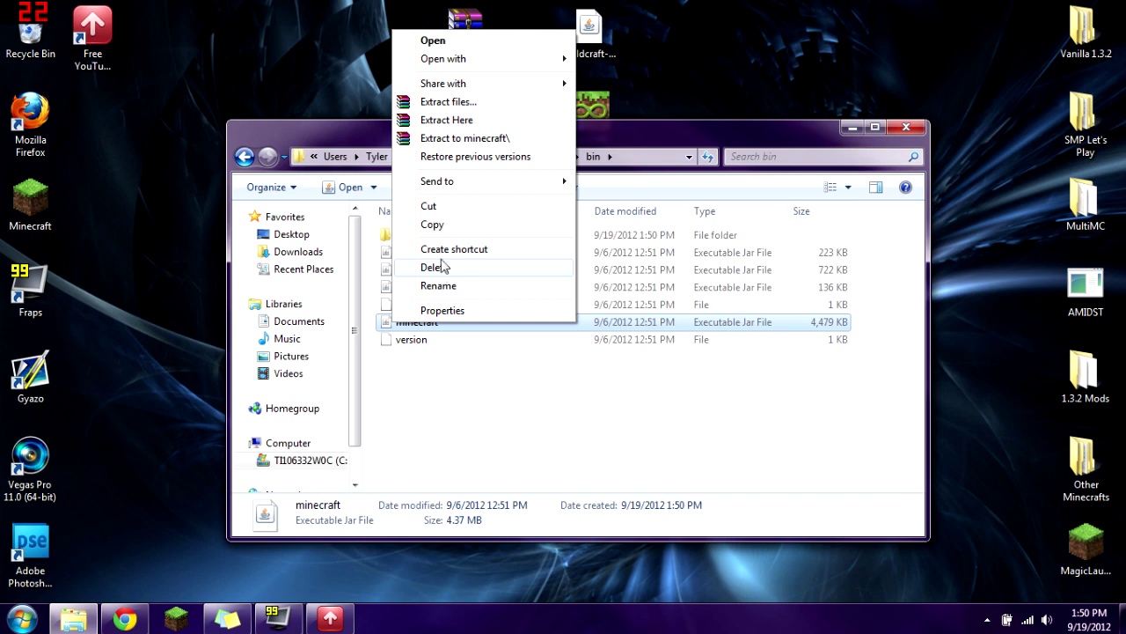
mouse_move(460, 59)
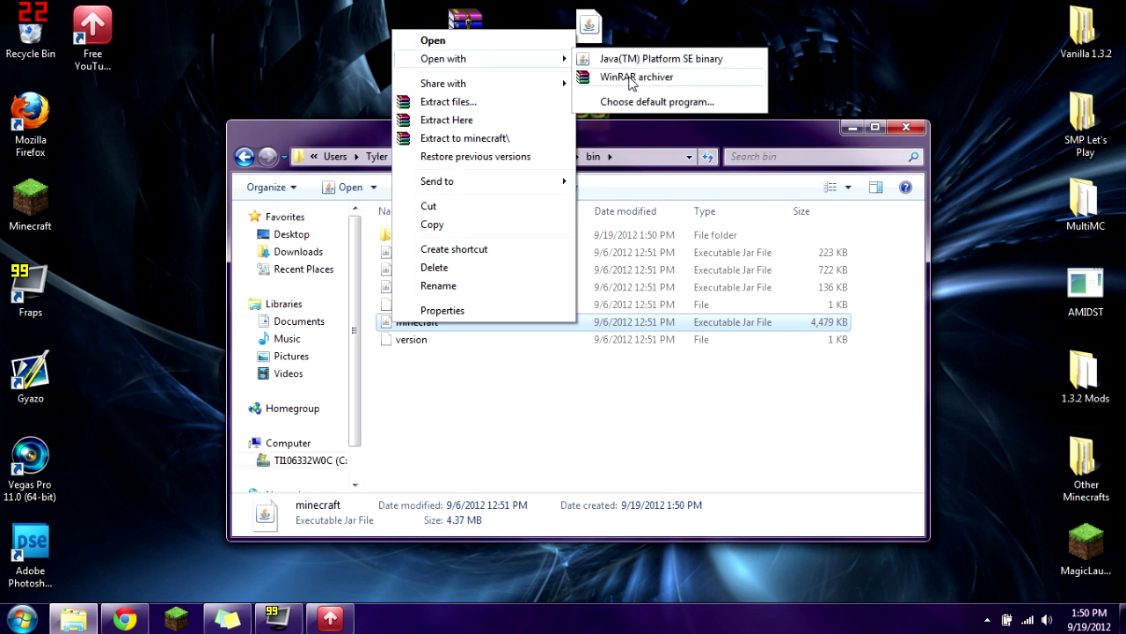
click(631, 78)
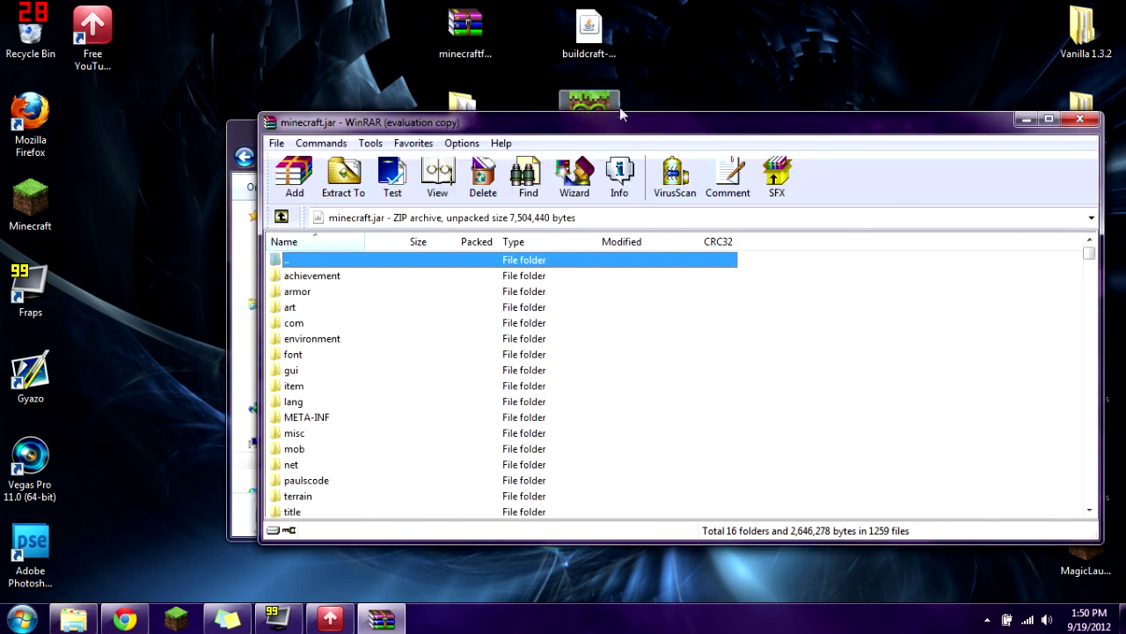
- Delete META-INF from minecraft.jar, then open minecraftforge-universal-4.1.2.265.zip in WinRAR
drag(620, 138, 517, 105)
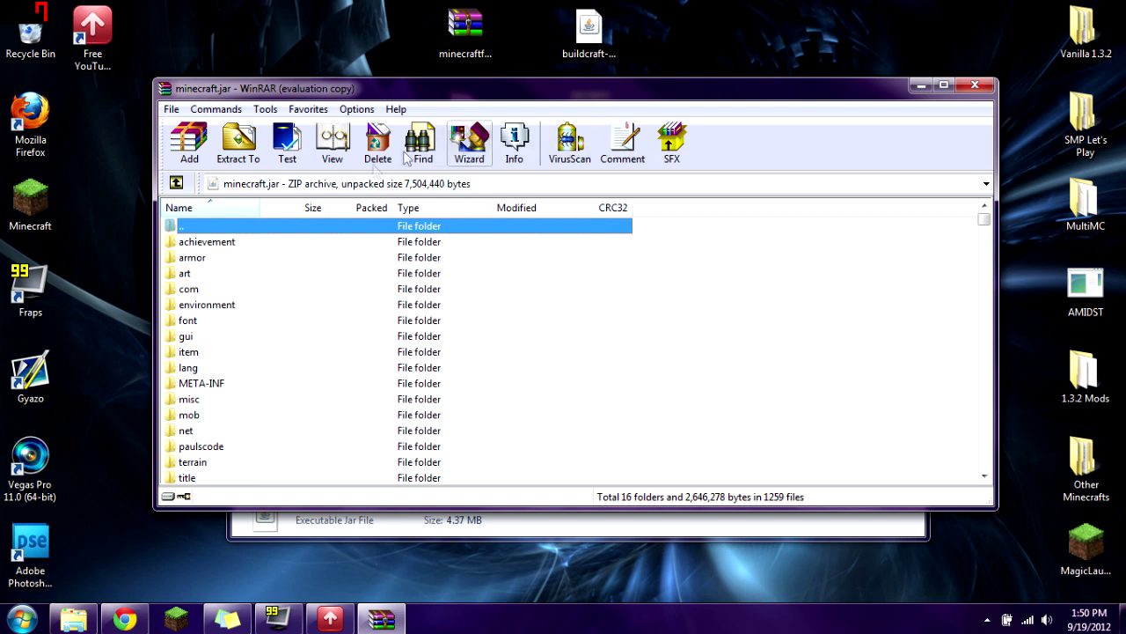
click(189, 386)
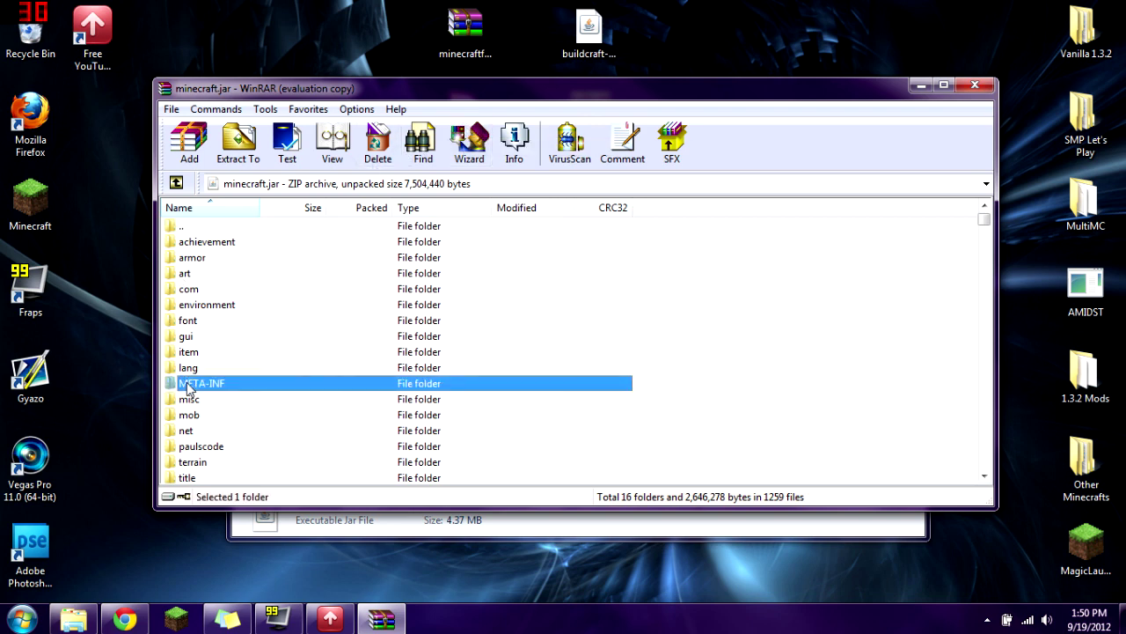
key(Delete)
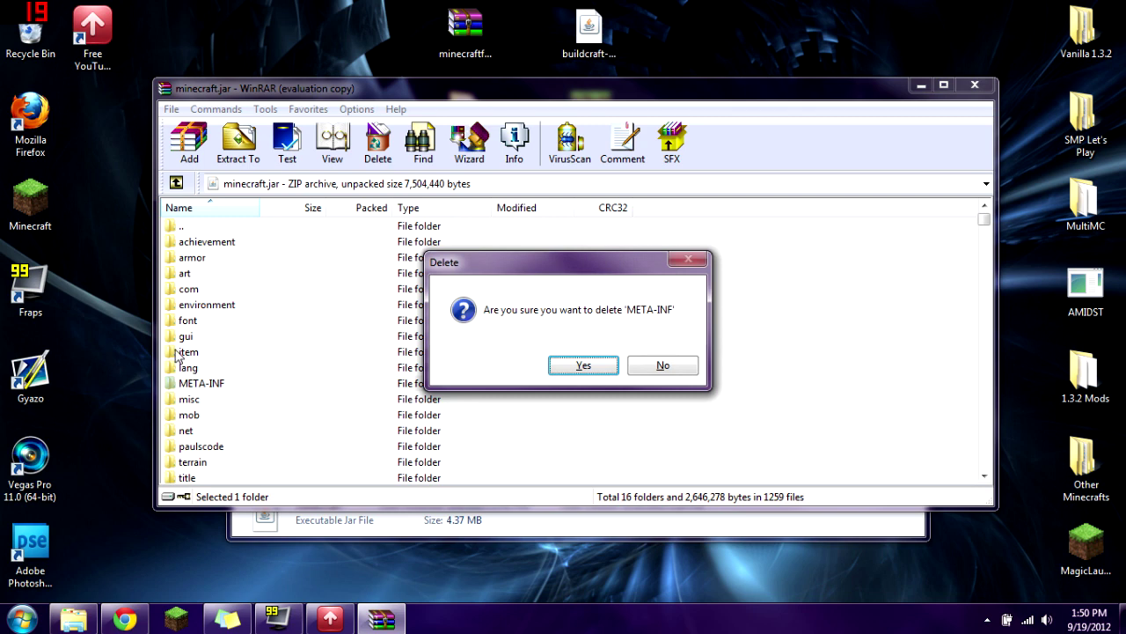
key(Return)
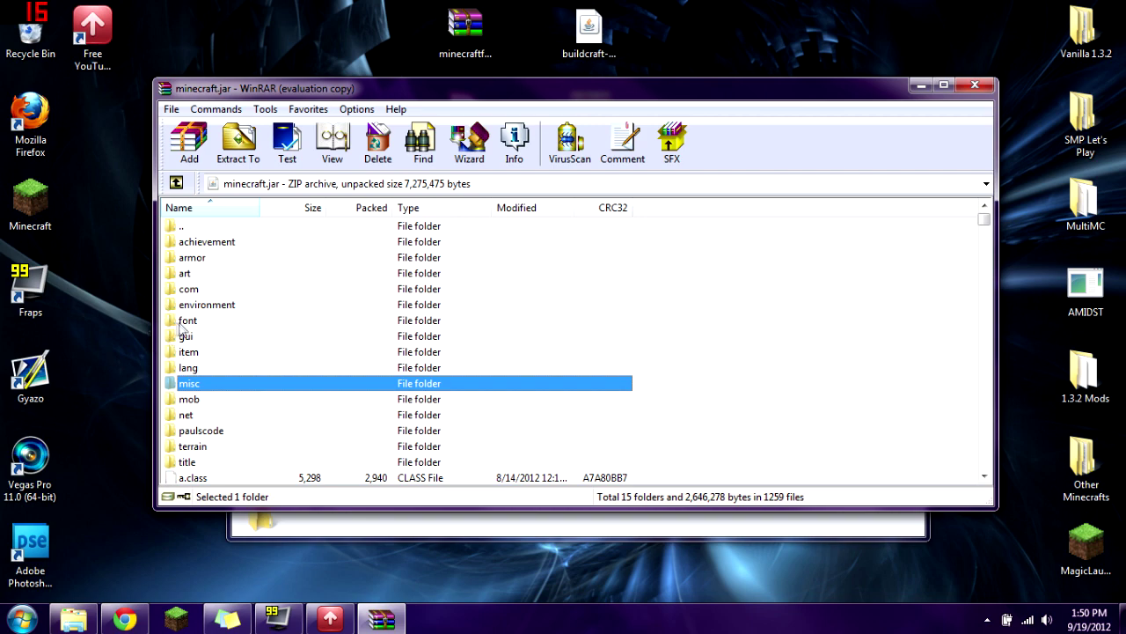
click(475, 26)
click(474, 26)
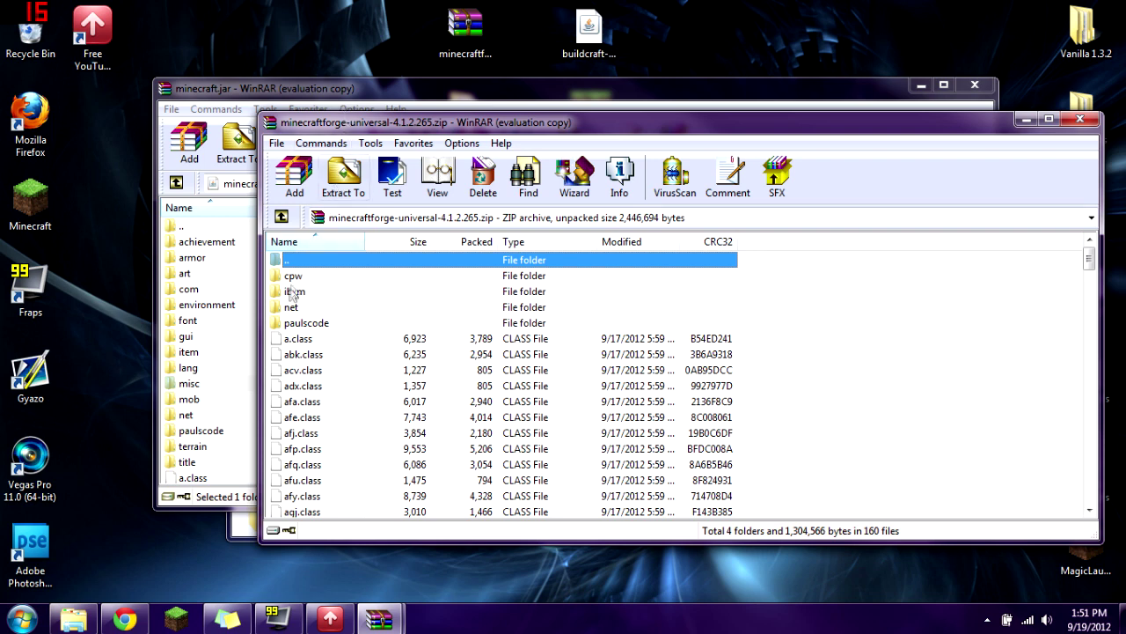
- Add every file and folder from the Forge universal zip into minecraft.jar, then close it
click(293, 278)
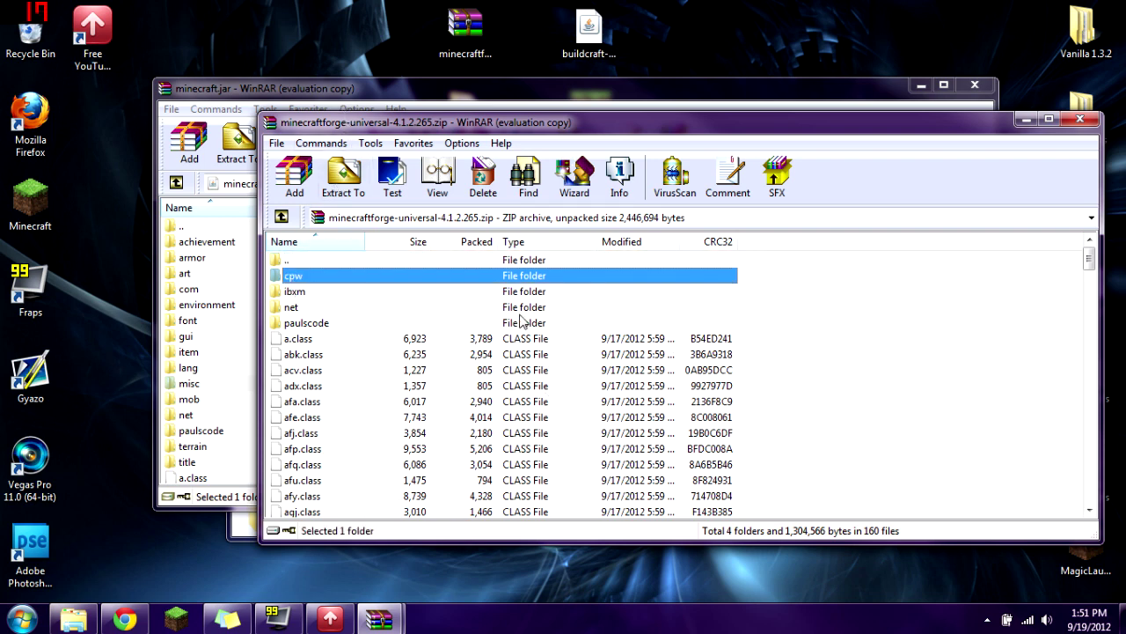
key(ctrl+a)
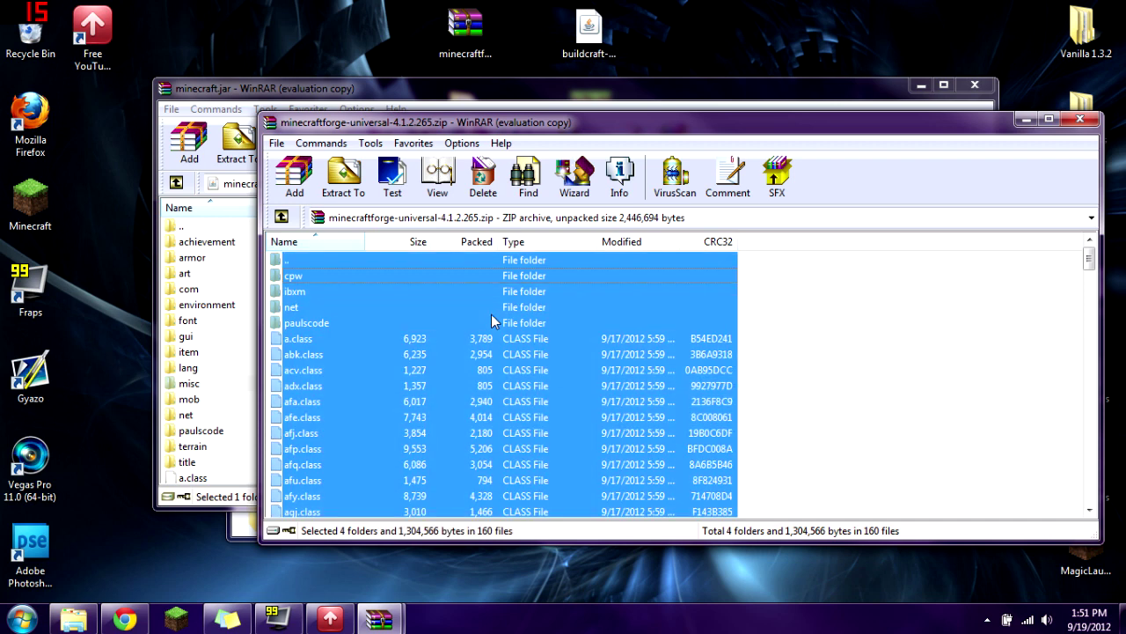
click(836, 361)
click(449, 282)
click(288, 260)
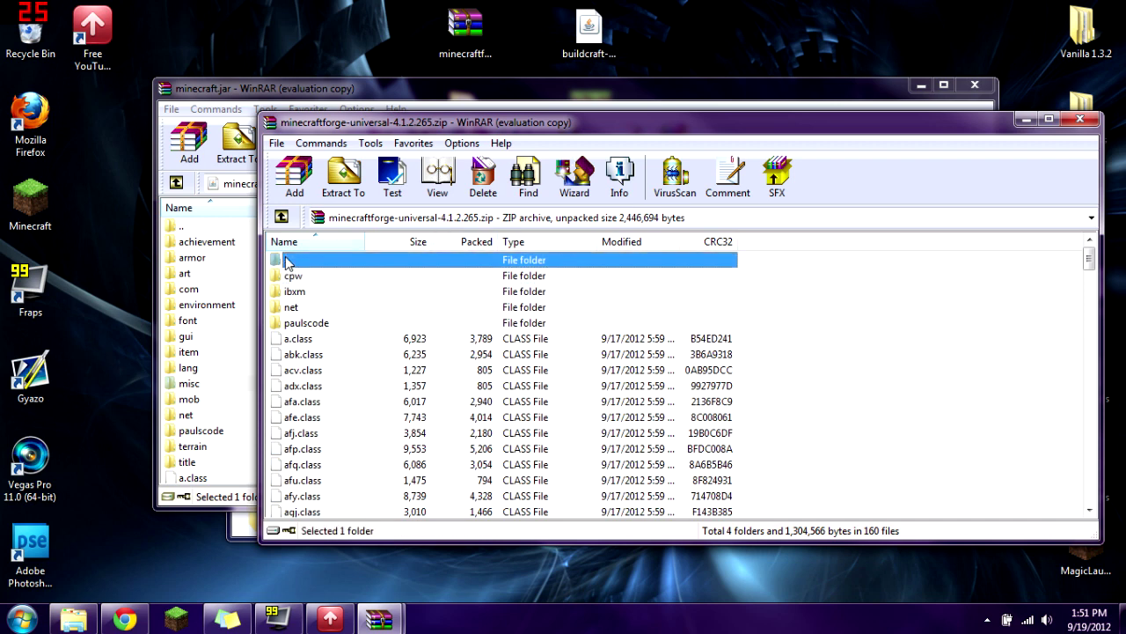
click(287, 277)
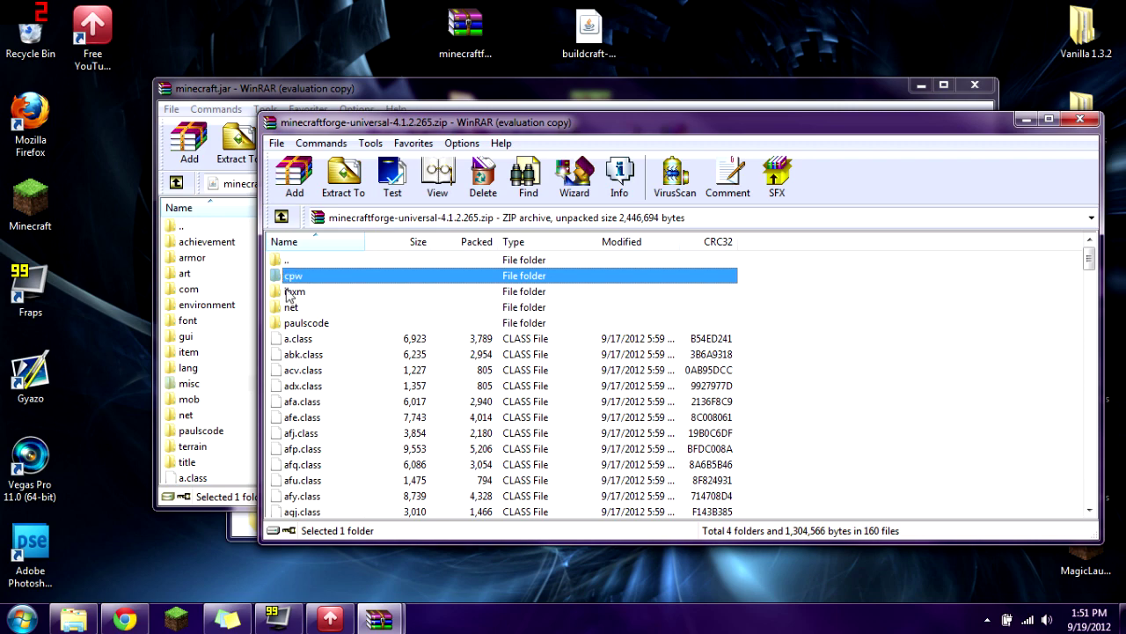
scroll(288, 296, down, 20)
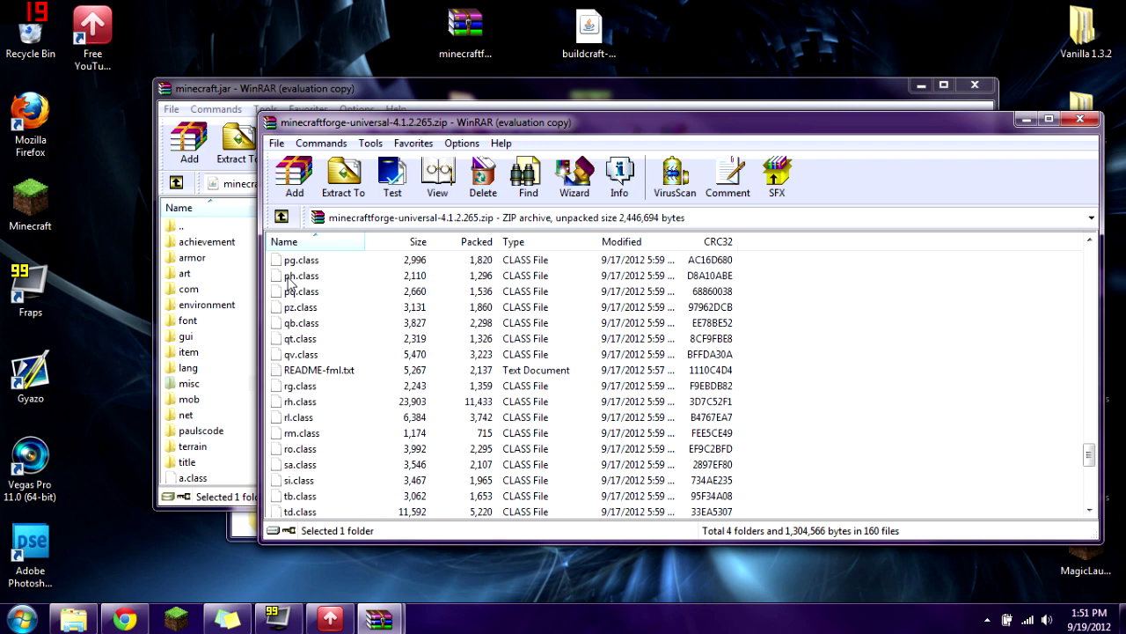
scroll(308, 308, down, 8)
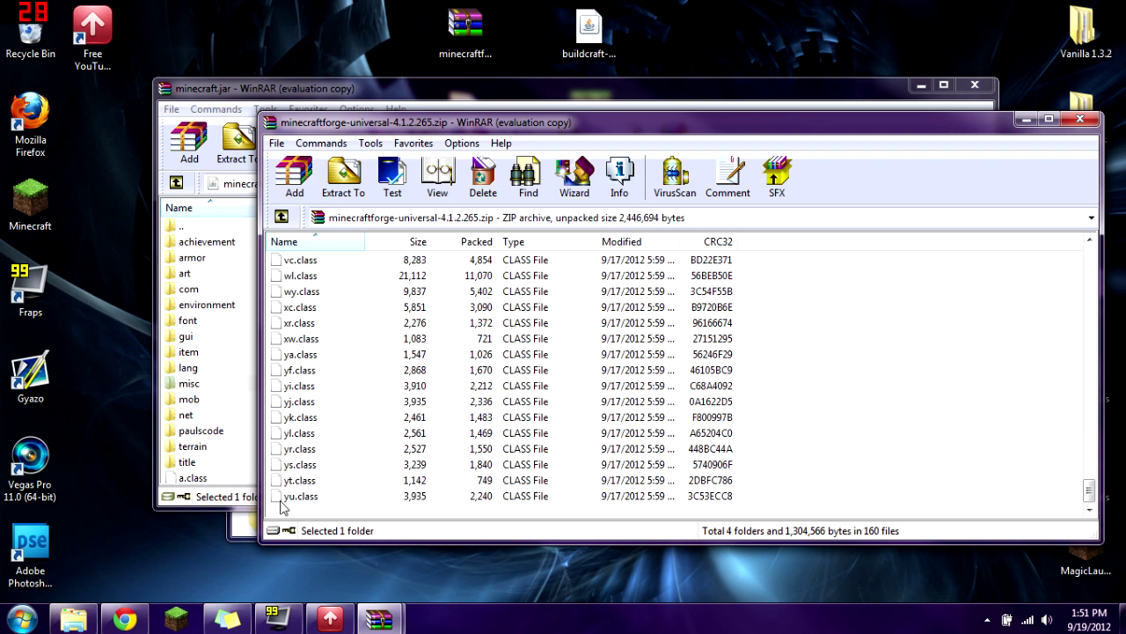
key(ctrl+a)
scroll(284, 501, up, 20)
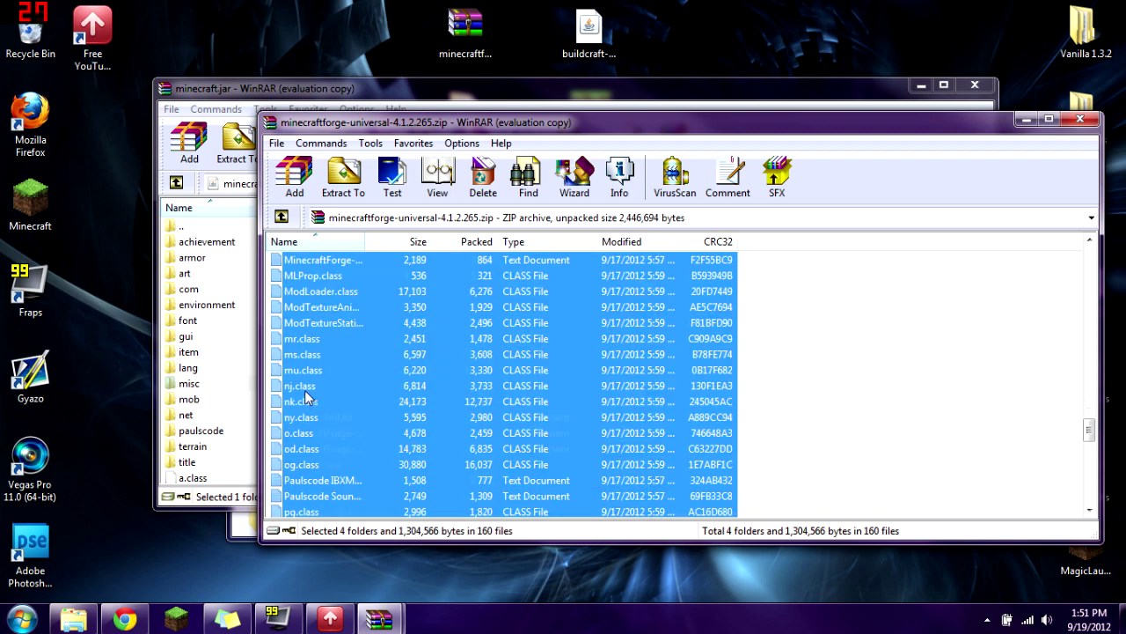
drag(275, 340, 231, 336)
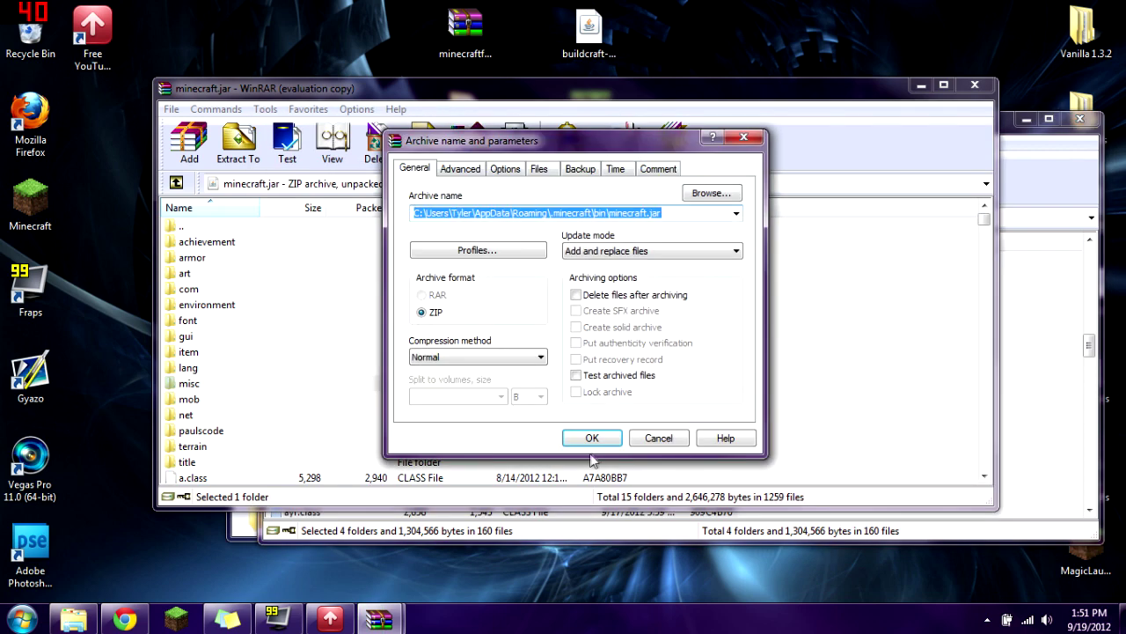
click(597, 443)
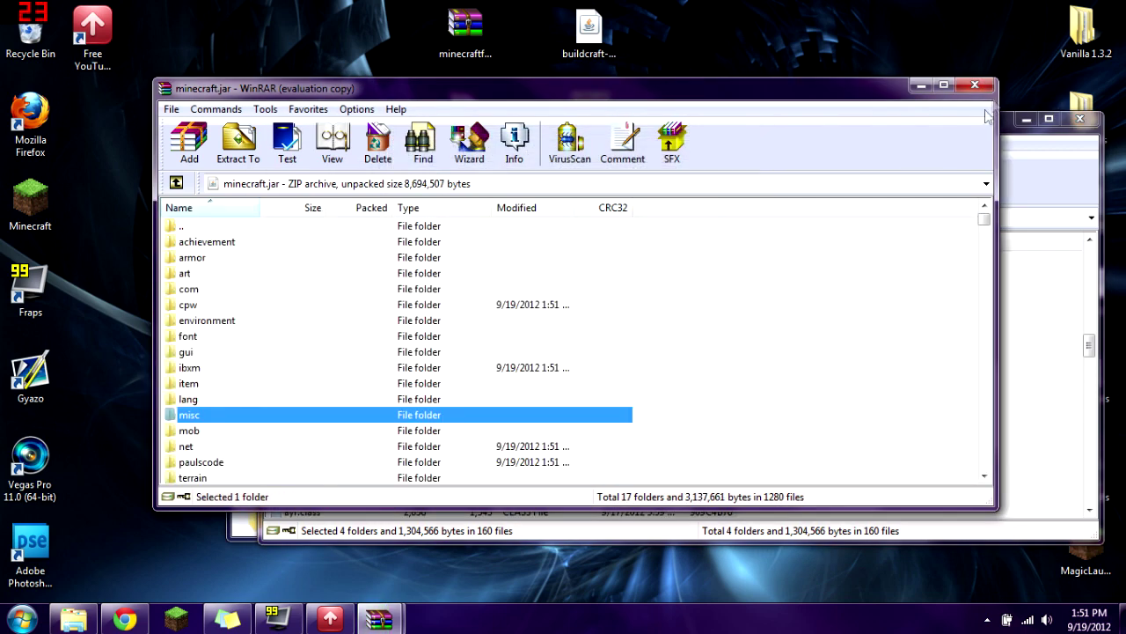
click(976, 84)
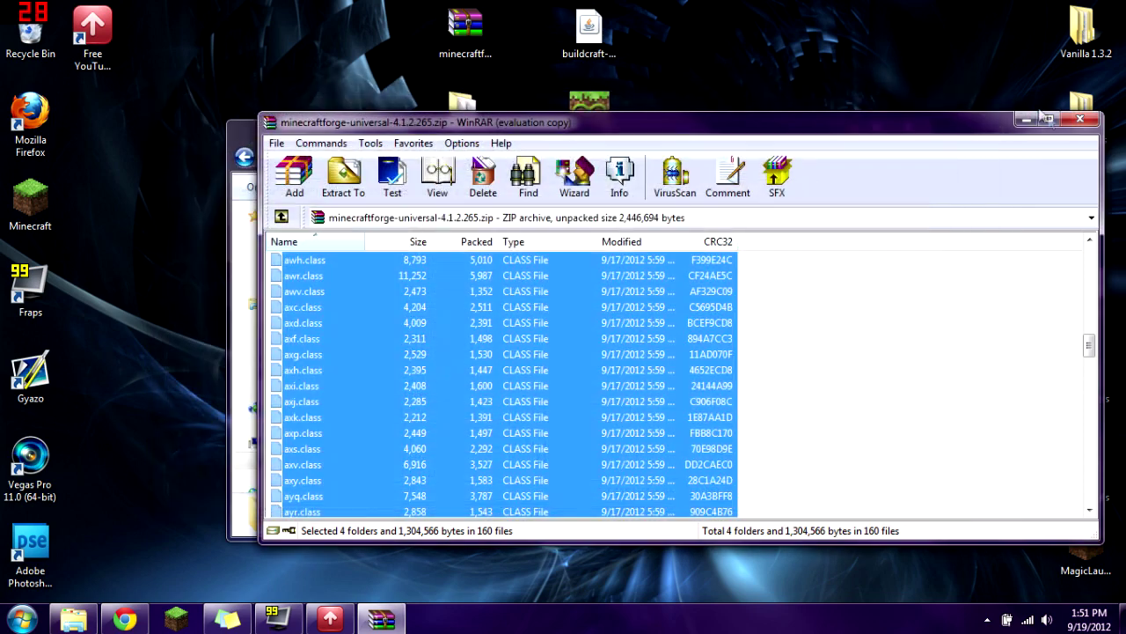
- Close the Forge archive and log in through the Minecraft Launcher
click(1078, 123)
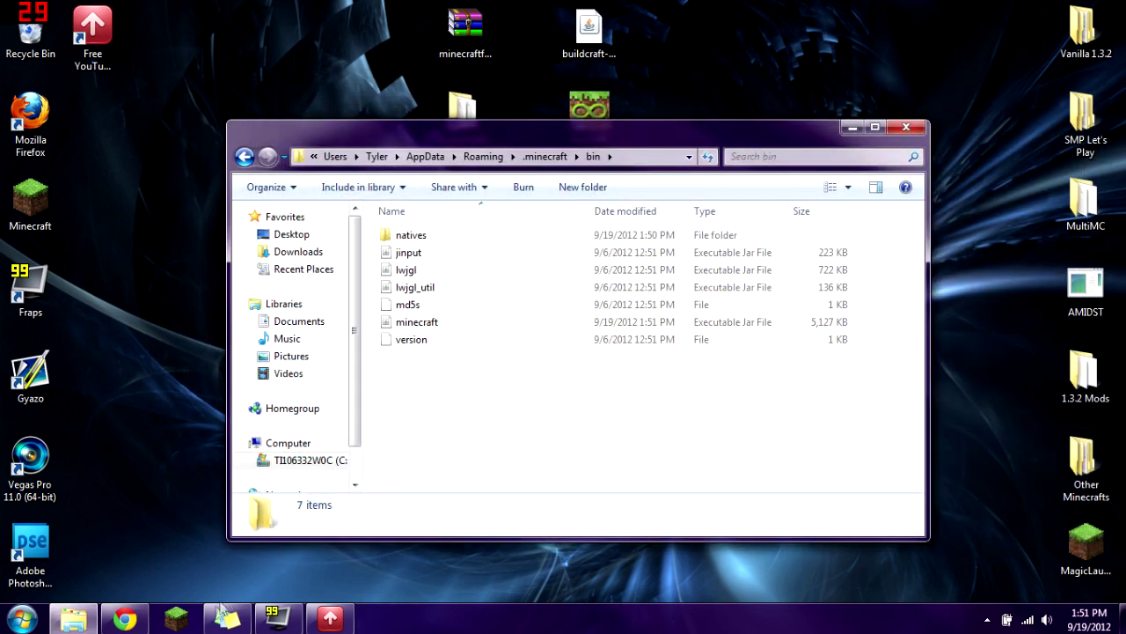
click(186, 619)
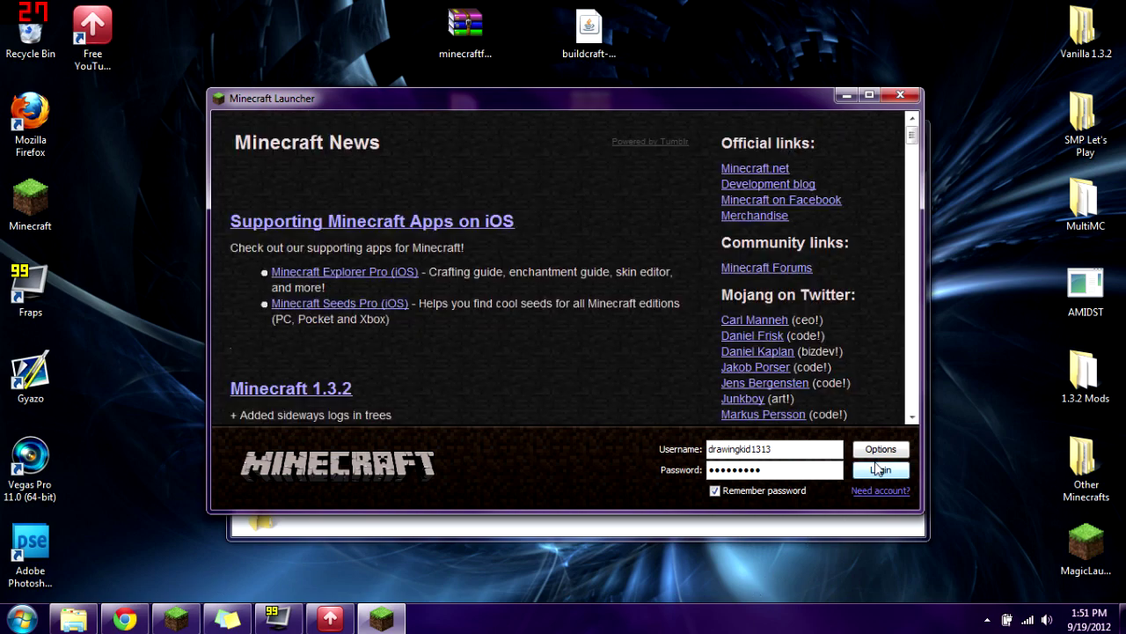
click(877, 469)
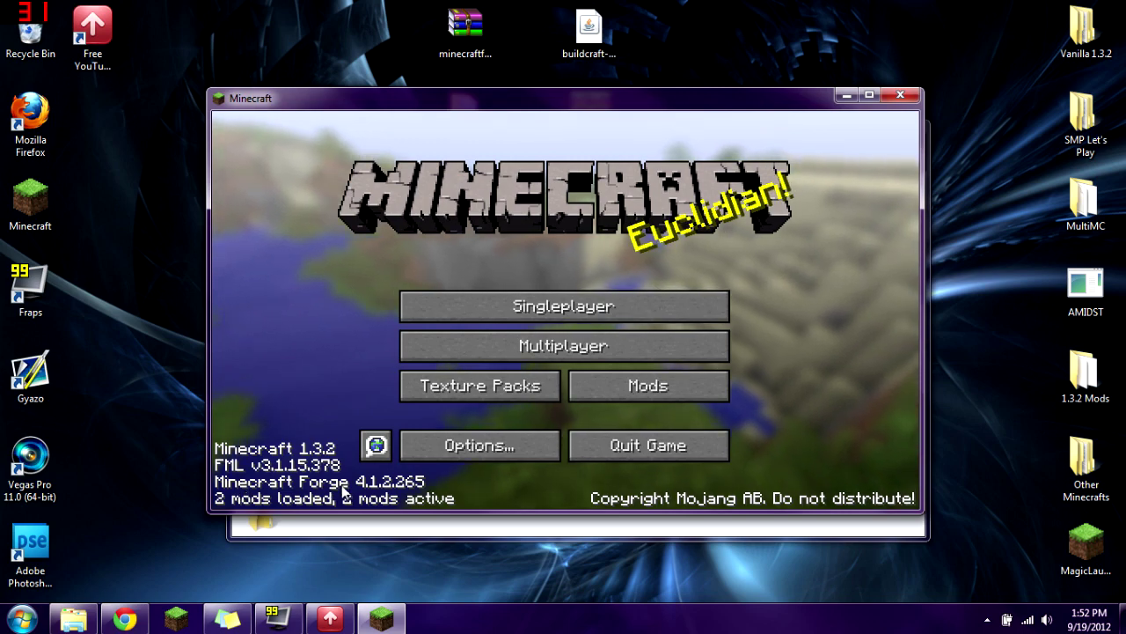
- Check that Minecraft Forge and Forge Mod Loader appear in the Mods list, then quit
click(633, 396)
click(312, 267)
click(313, 255)
click(645, 462)
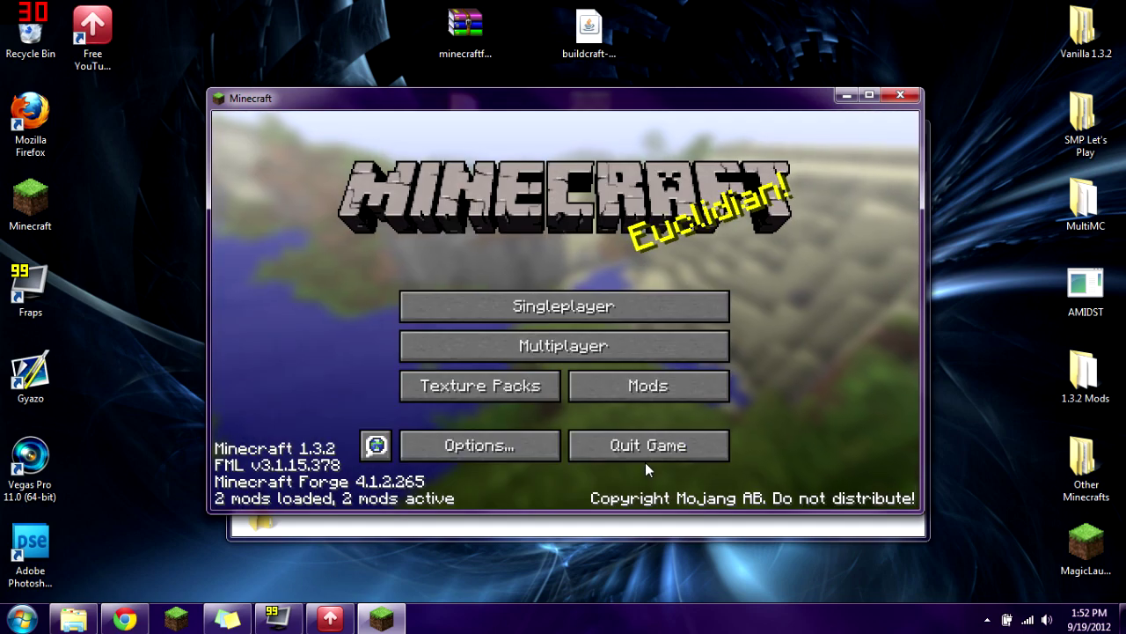
click(647, 449)
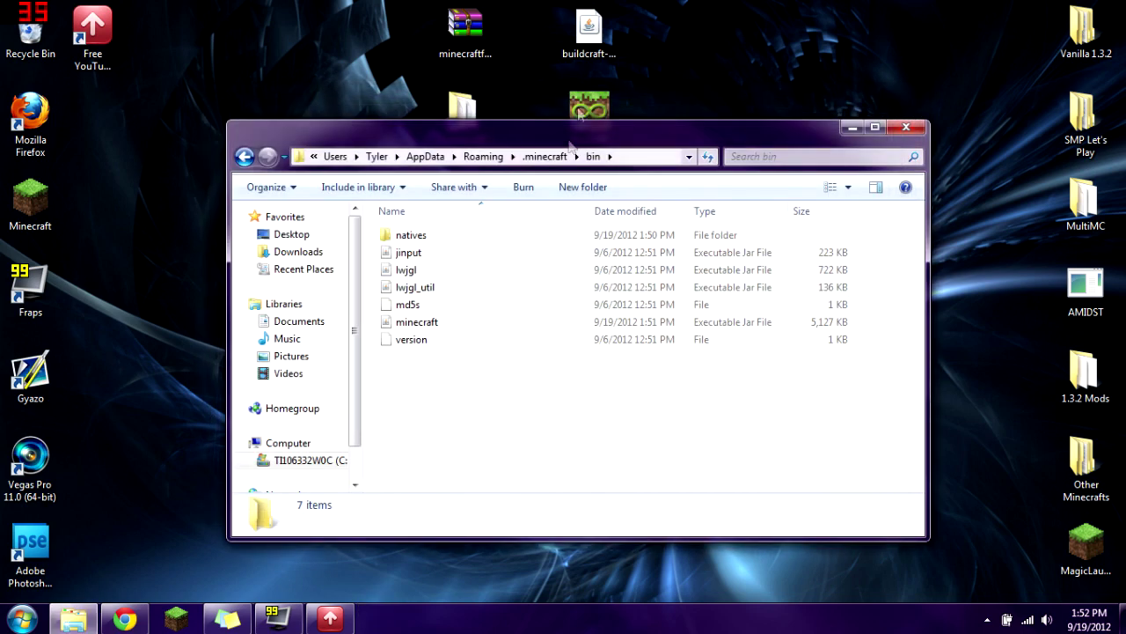
- Copy buildcraft-A-3.2.0pre7 into .minecraft\mods, verify it there, and relaunch Minecraft
click(540, 157)
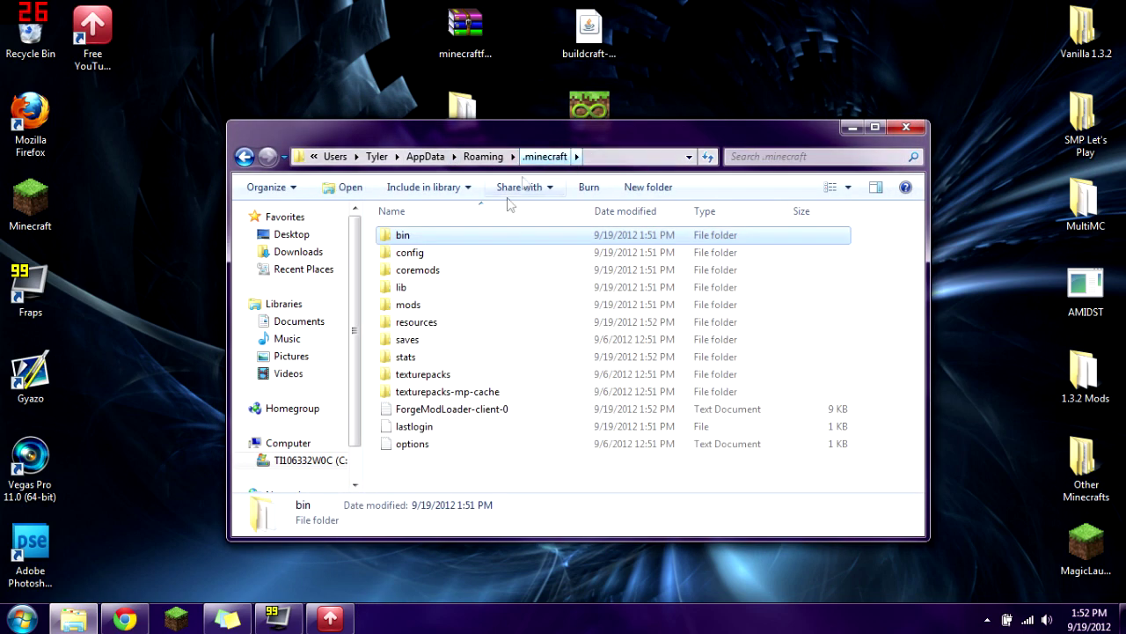
drag(588, 29, 381, 311)
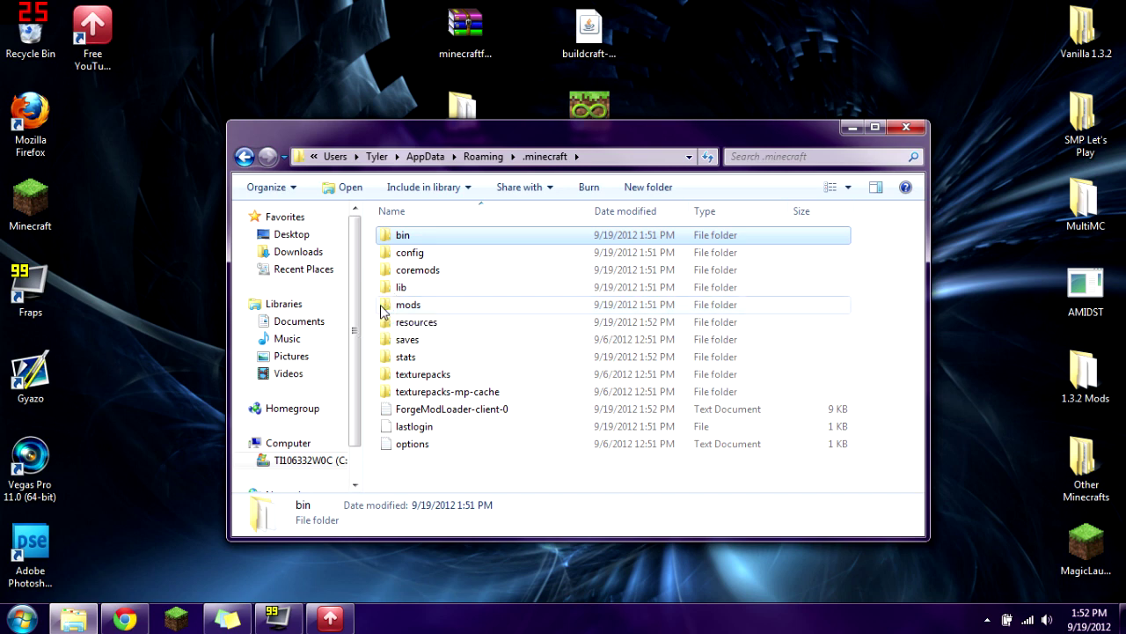
click(401, 309)
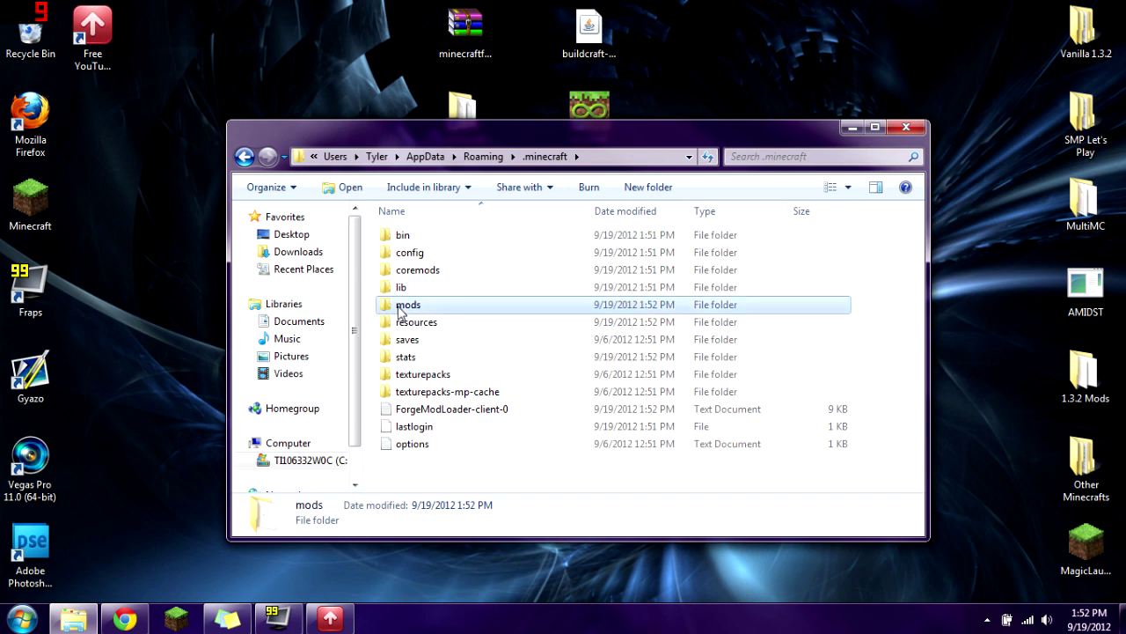
click(416, 272)
double_click(397, 308)
click(415, 238)
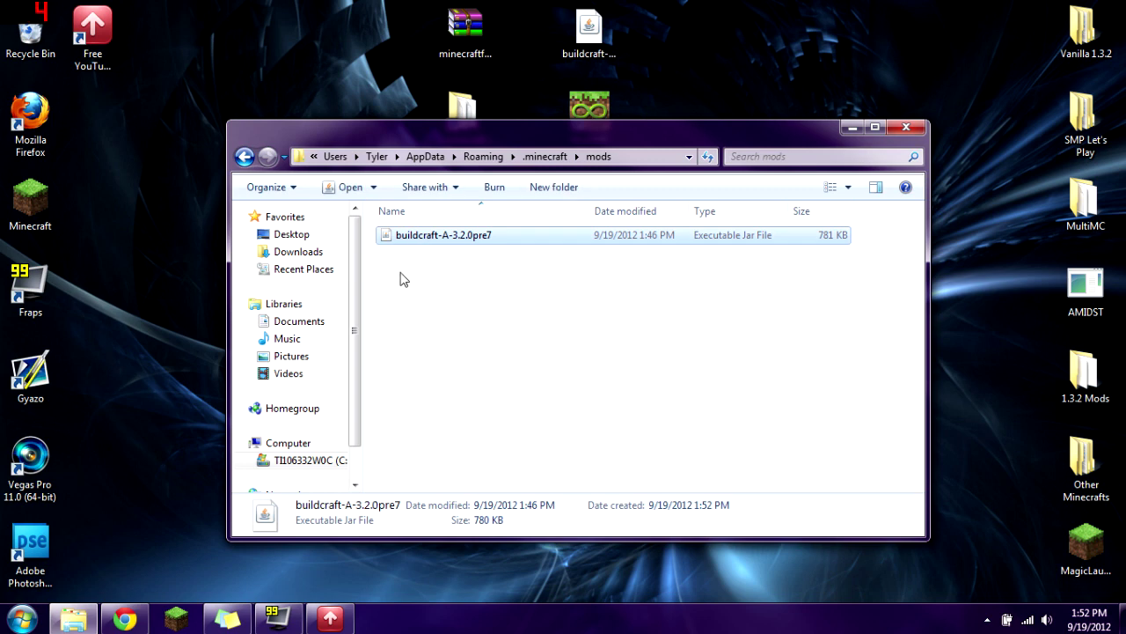
click(243, 158)
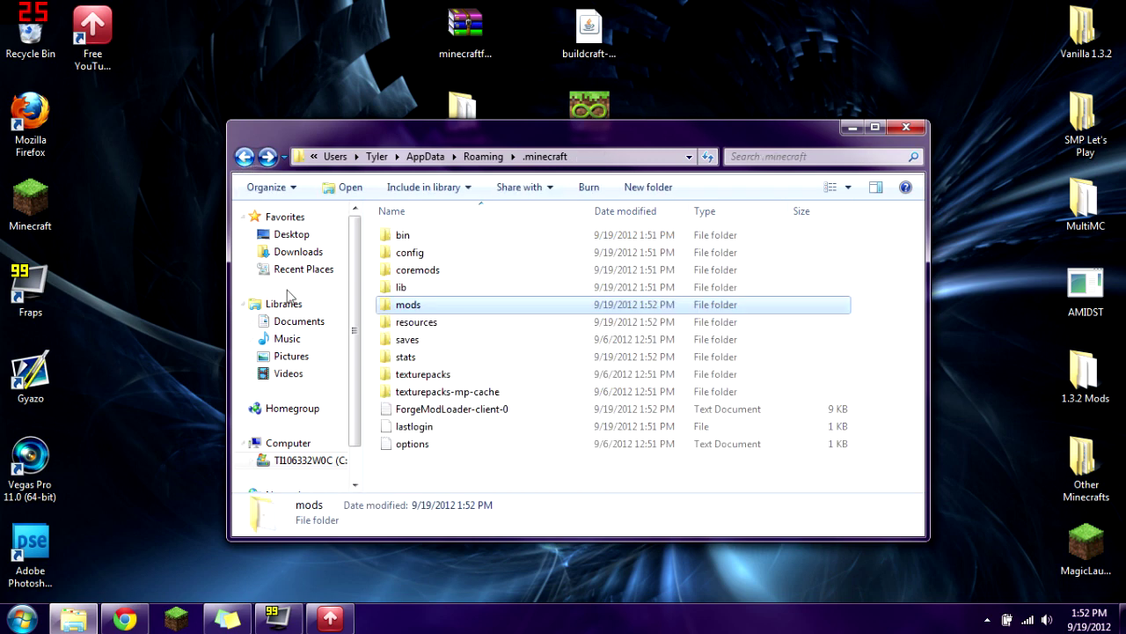
click(171, 609)
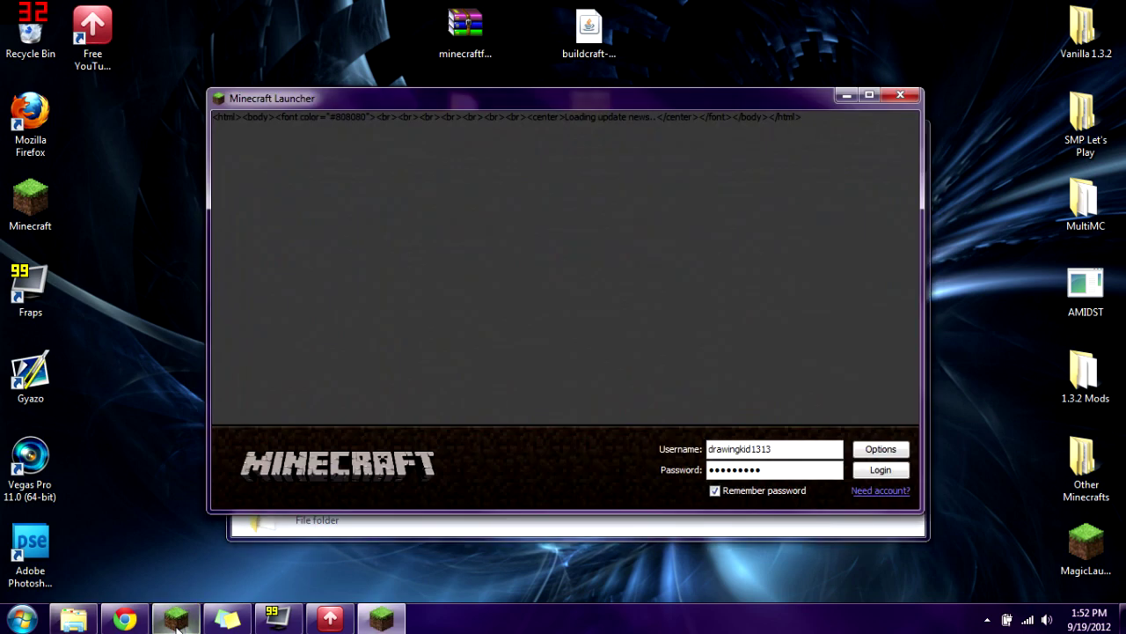
- Log in and confirm BuildCraft 3.2.0pre7 is listed among the 8 loaded mods
click(880, 470)
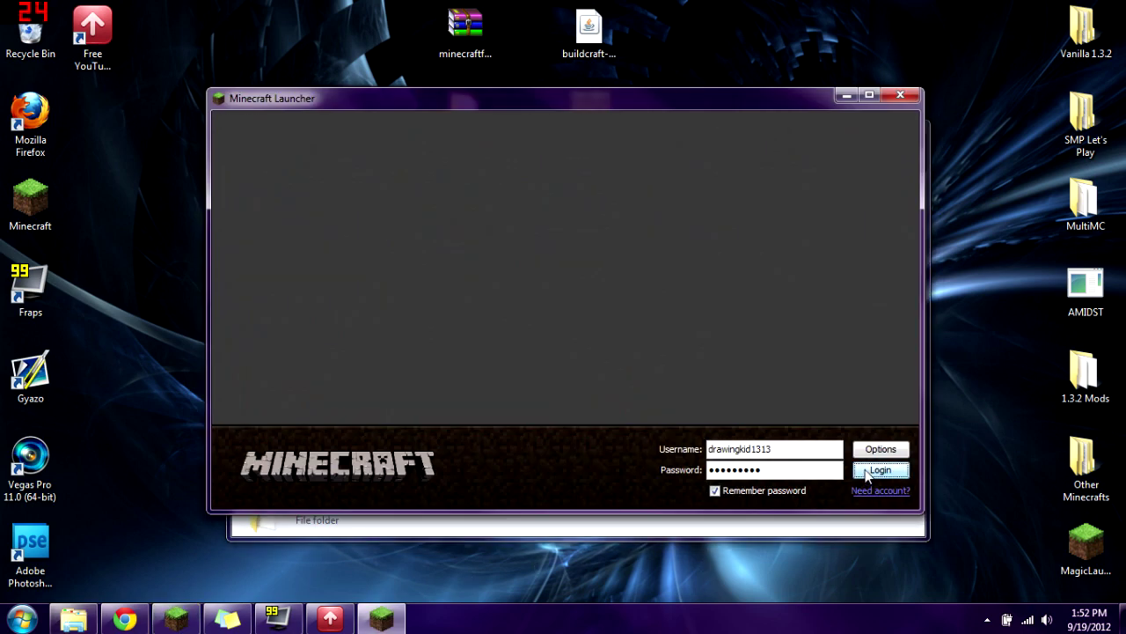
click(868, 473)
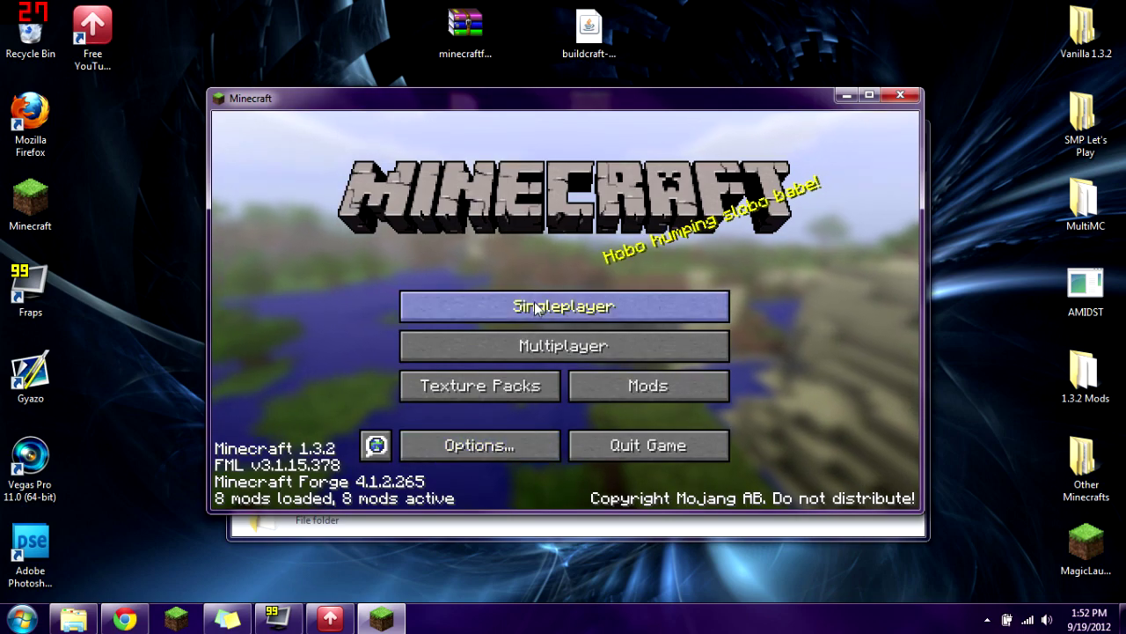
click(546, 310)
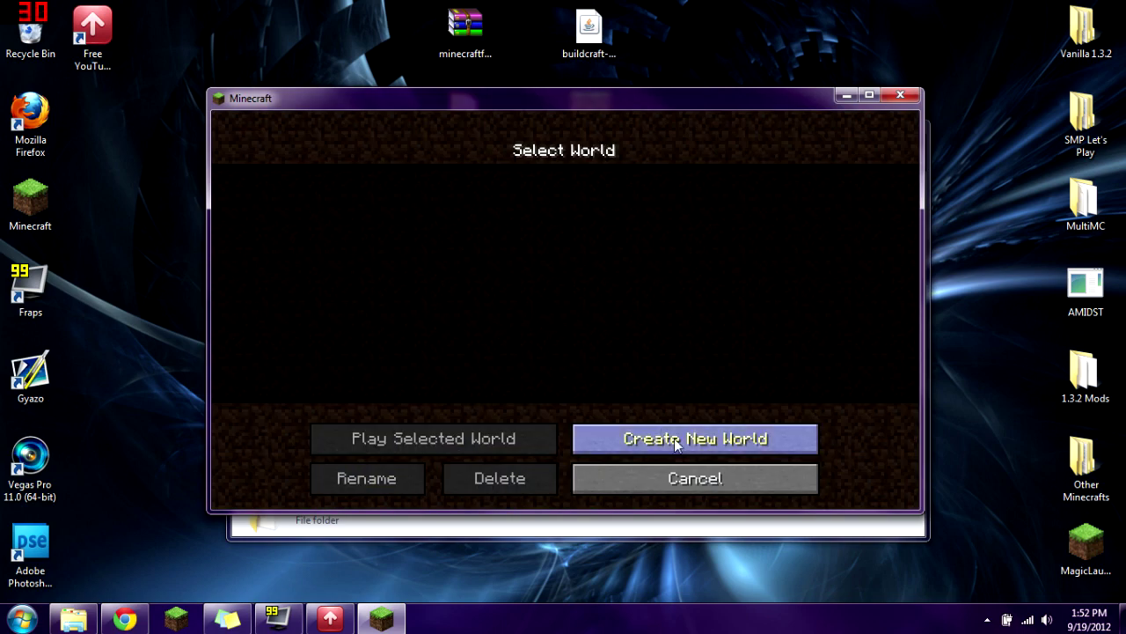
click(685, 471)
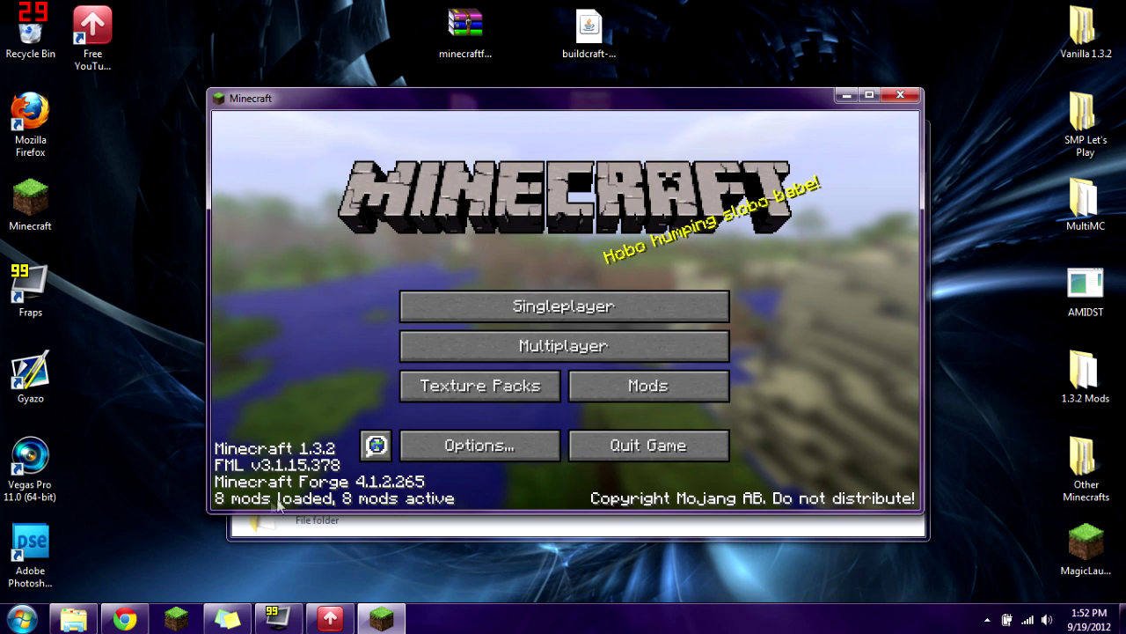
click(632, 387)
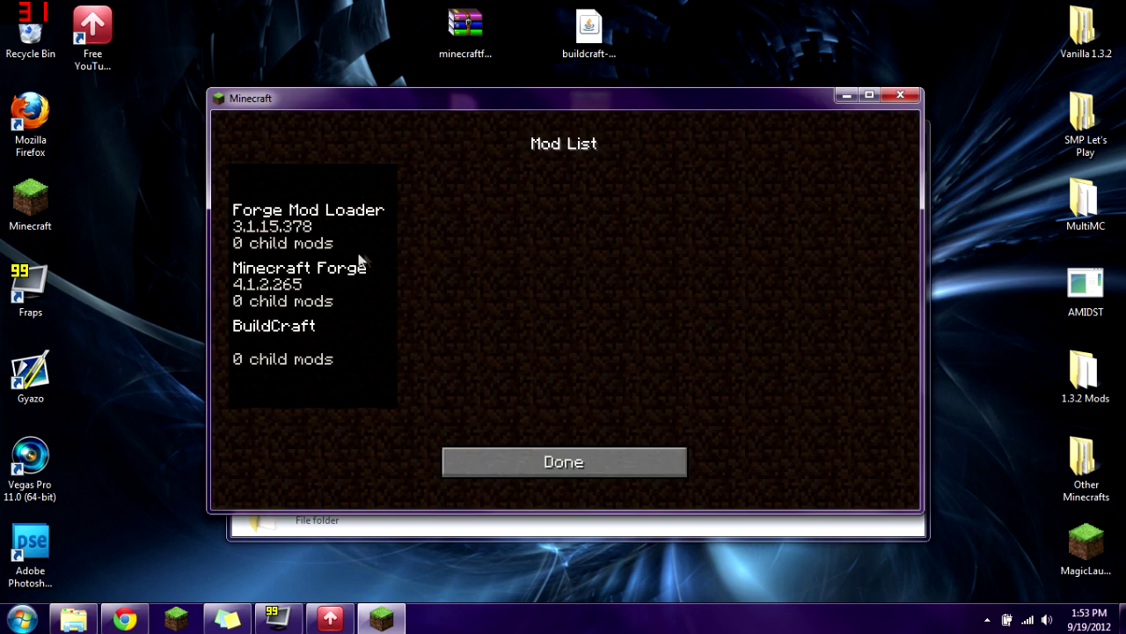
click(310, 354)
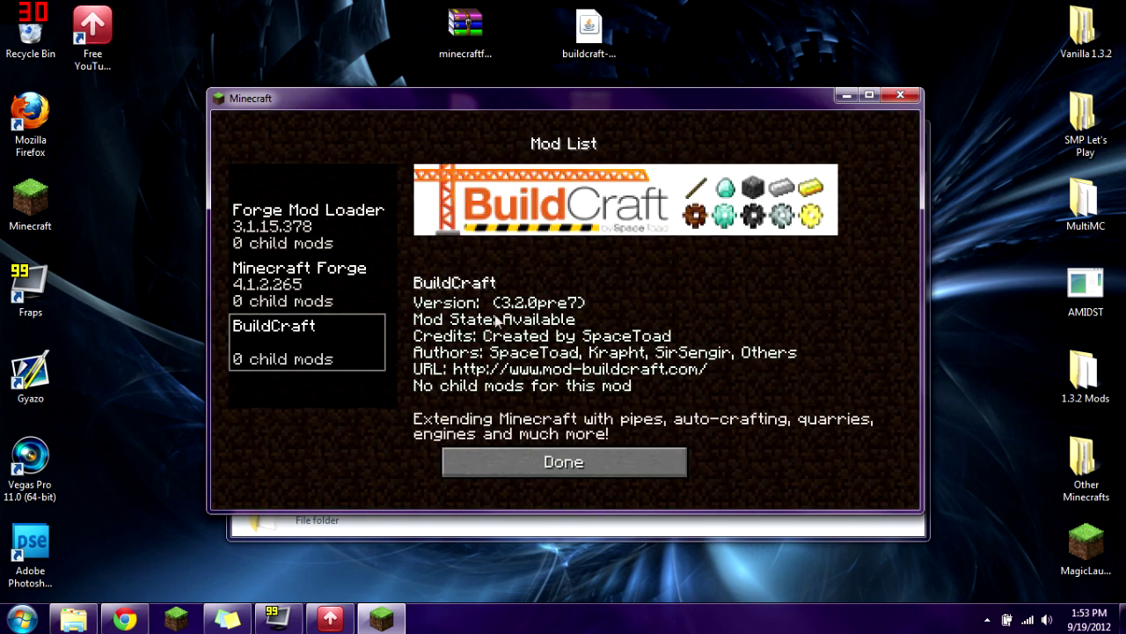
click(562, 471)
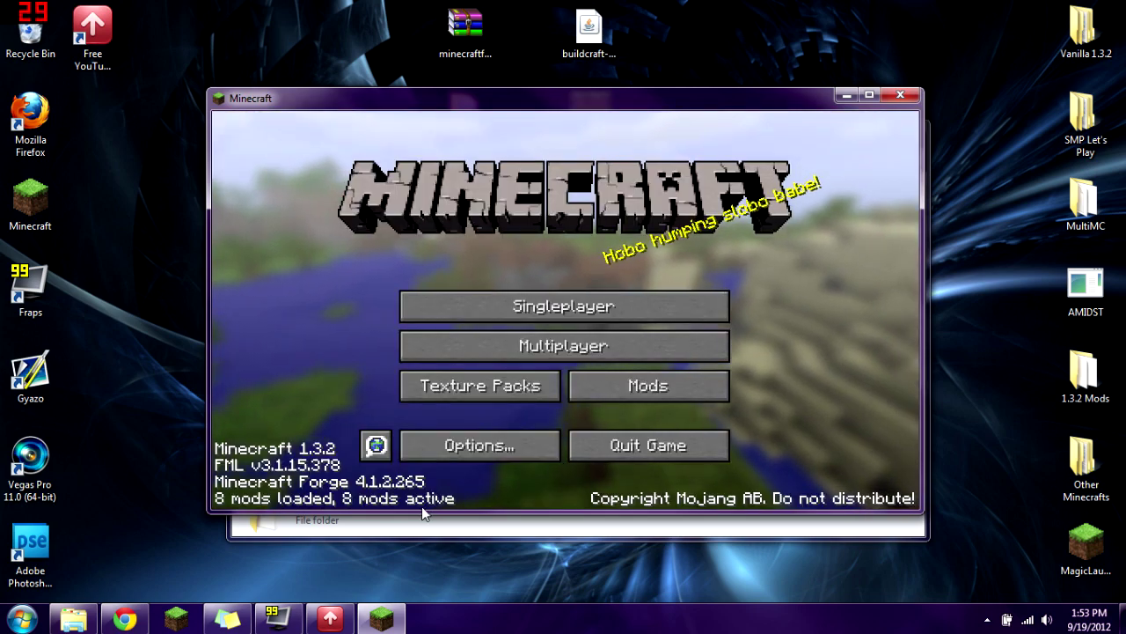
- Create and load a new singleplayer world in Creative mode
click(543, 306)
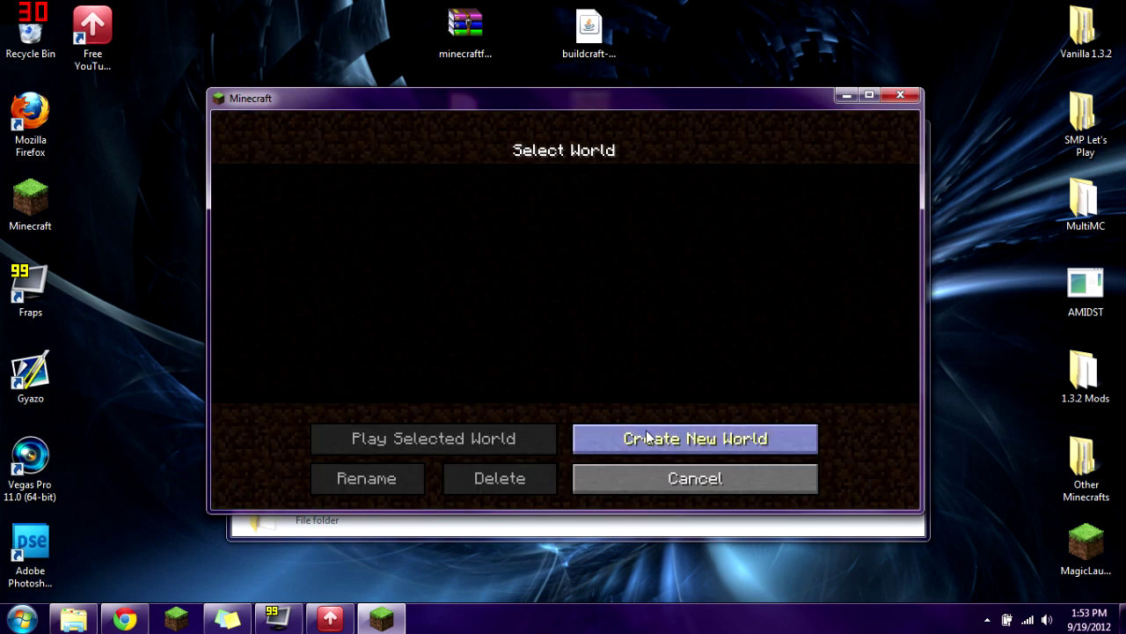
click(646, 432)
click(580, 299)
click(580, 300)
click(543, 484)
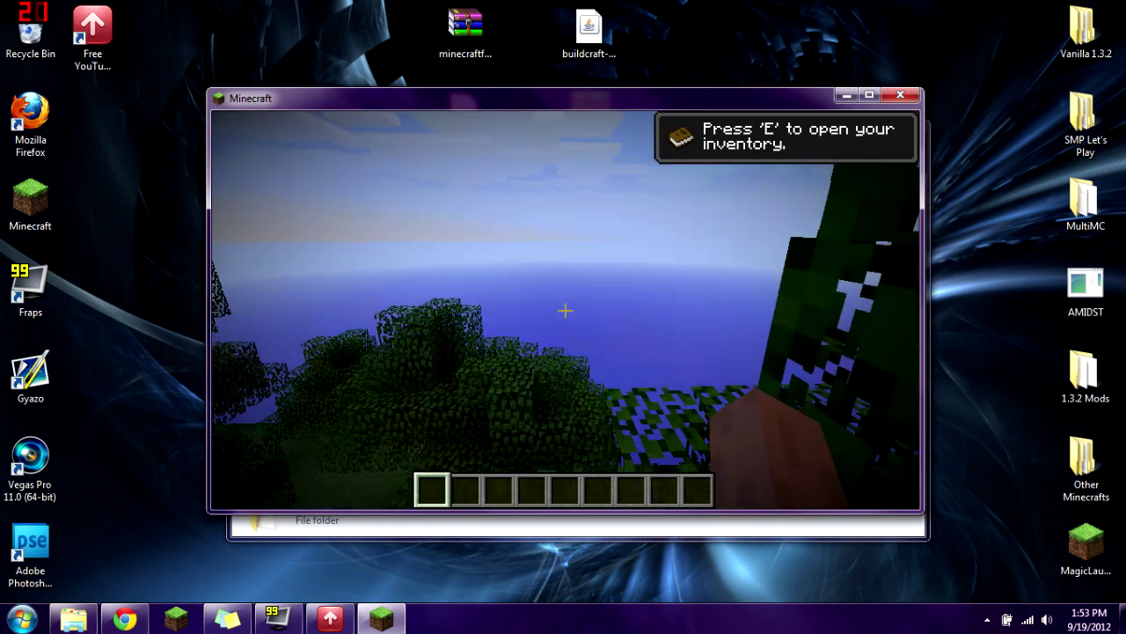
- Add the white machine block, Laser and Path Mark to the hotbar from Search Items
key(e)
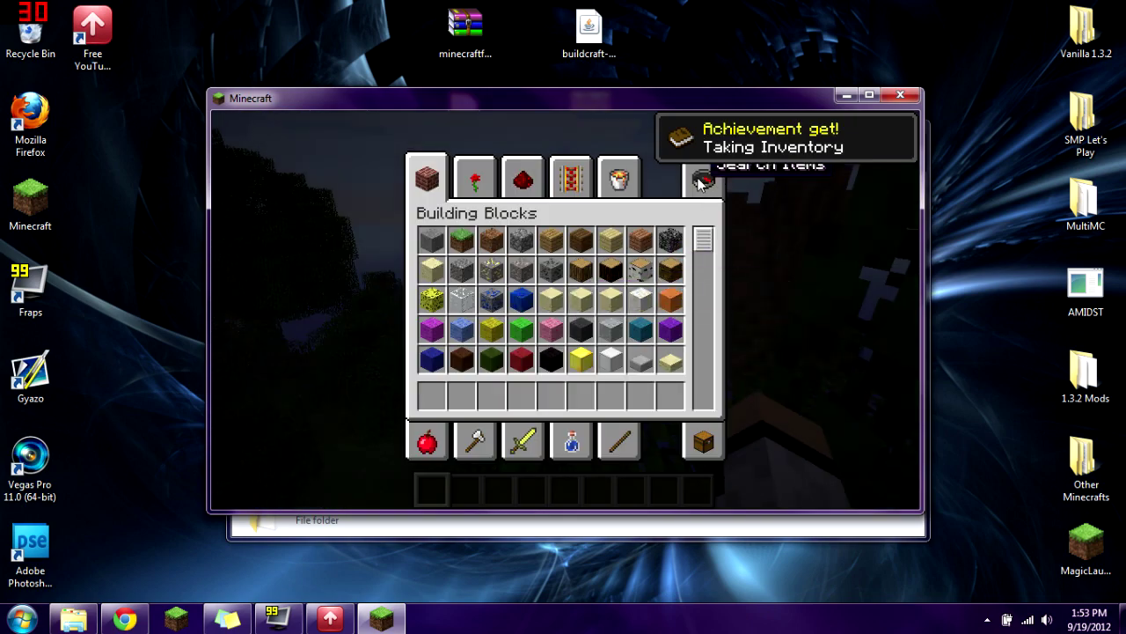
click(704, 178)
scroll(573, 298, down, 8)
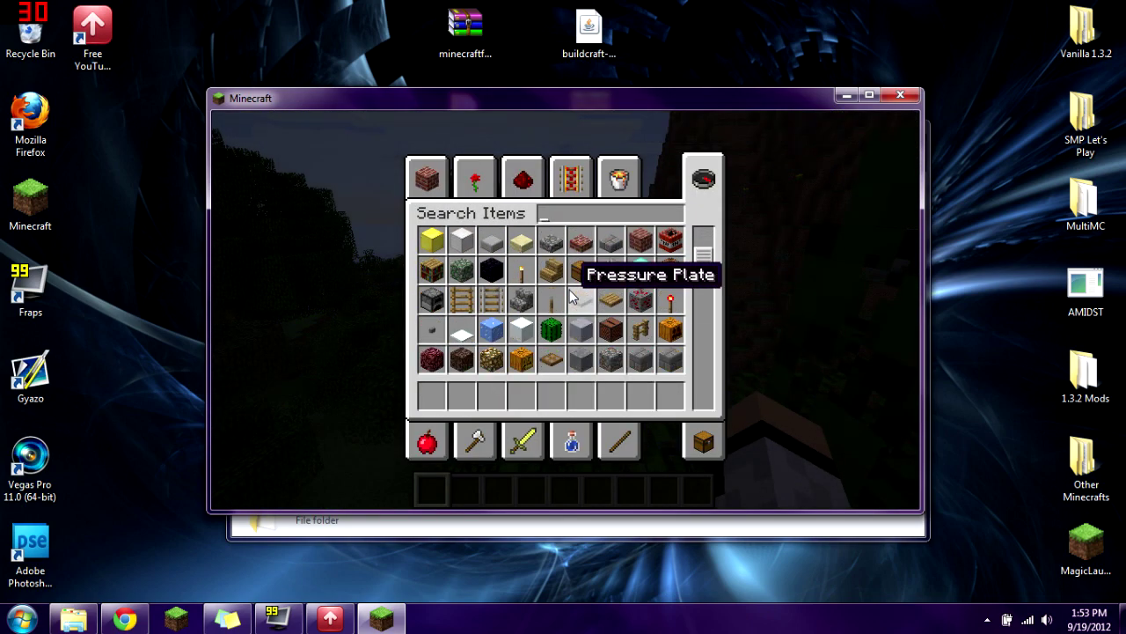
scroll(573, 297, down, 2)
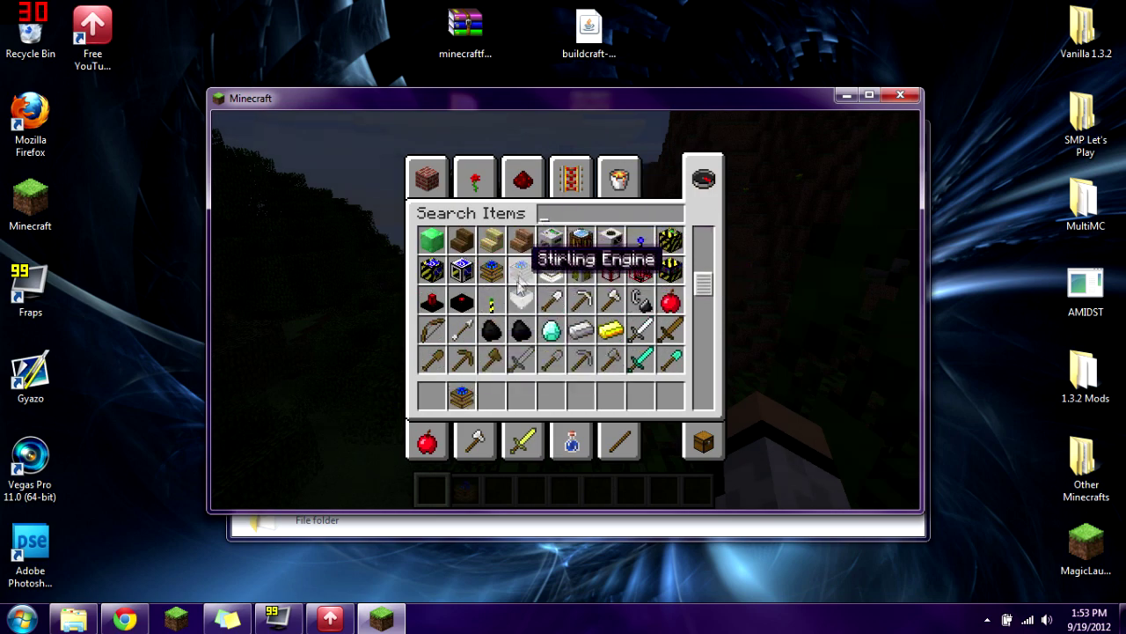
click(522, 397)
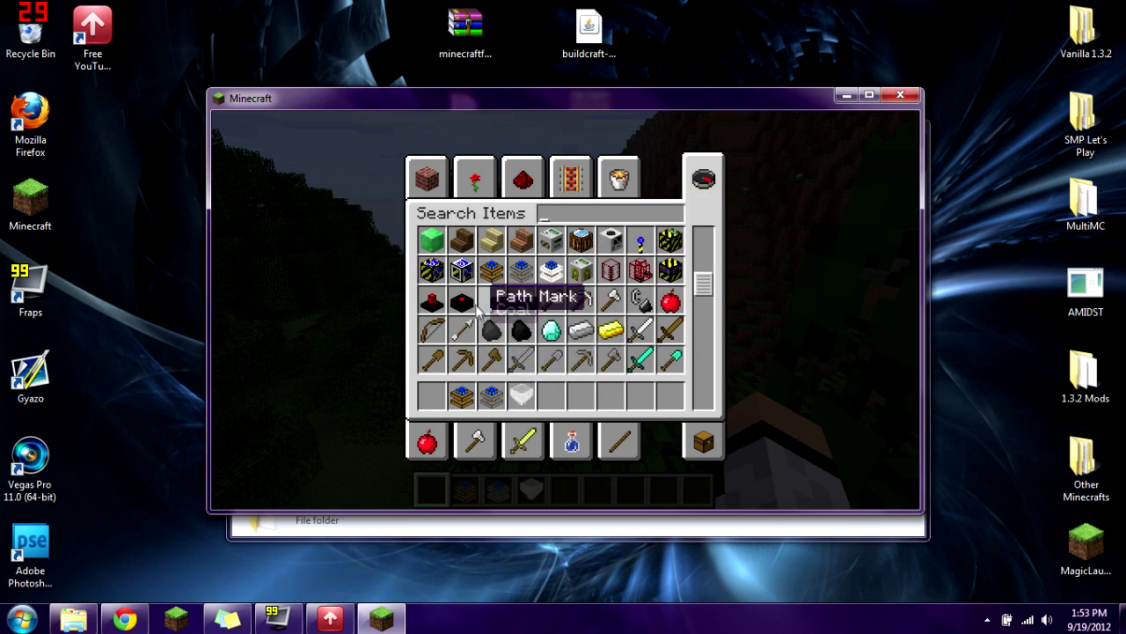
click(552, 396)
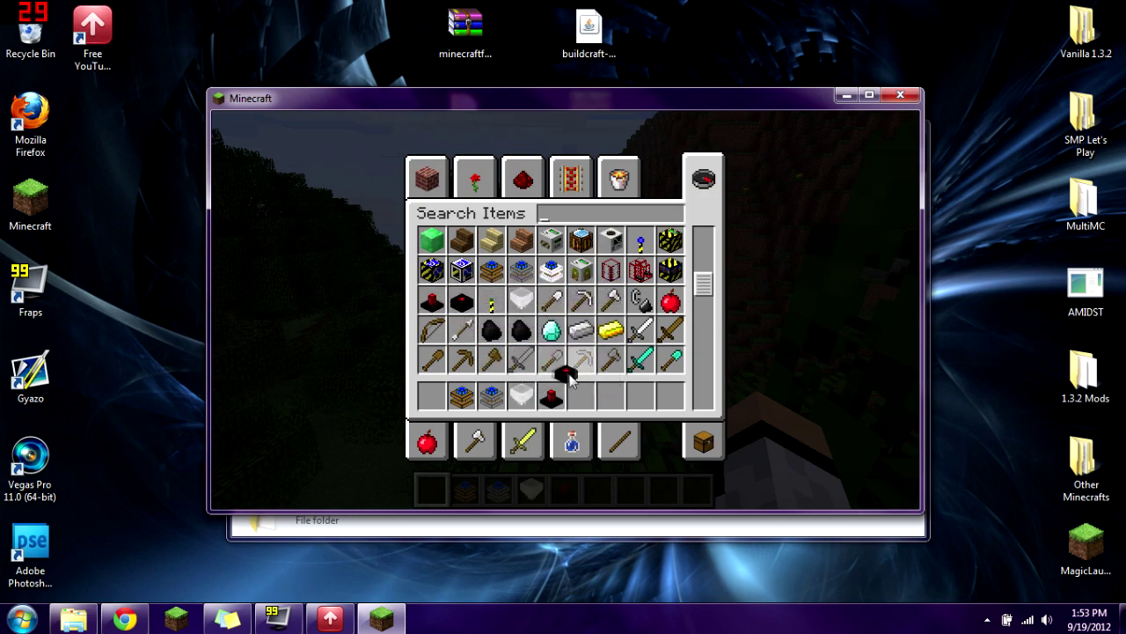
click(581, 396)
key(e)
- Place the BuildCraft machine, laser and Path Mark beside the birch tree
key(2)
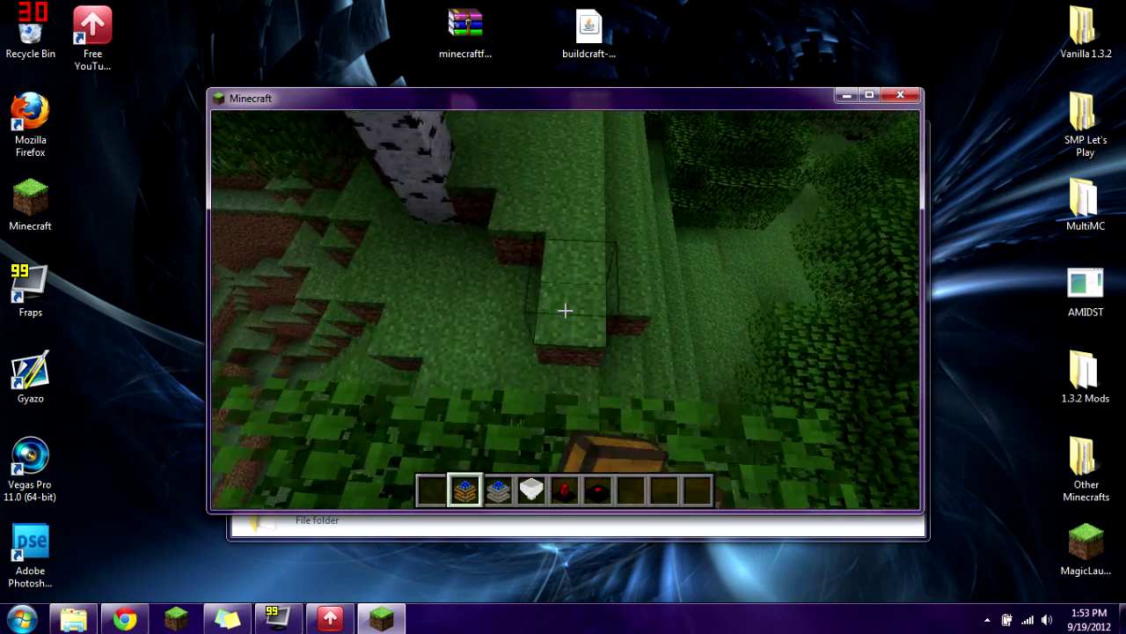
key(4)
right_click(565, 310)
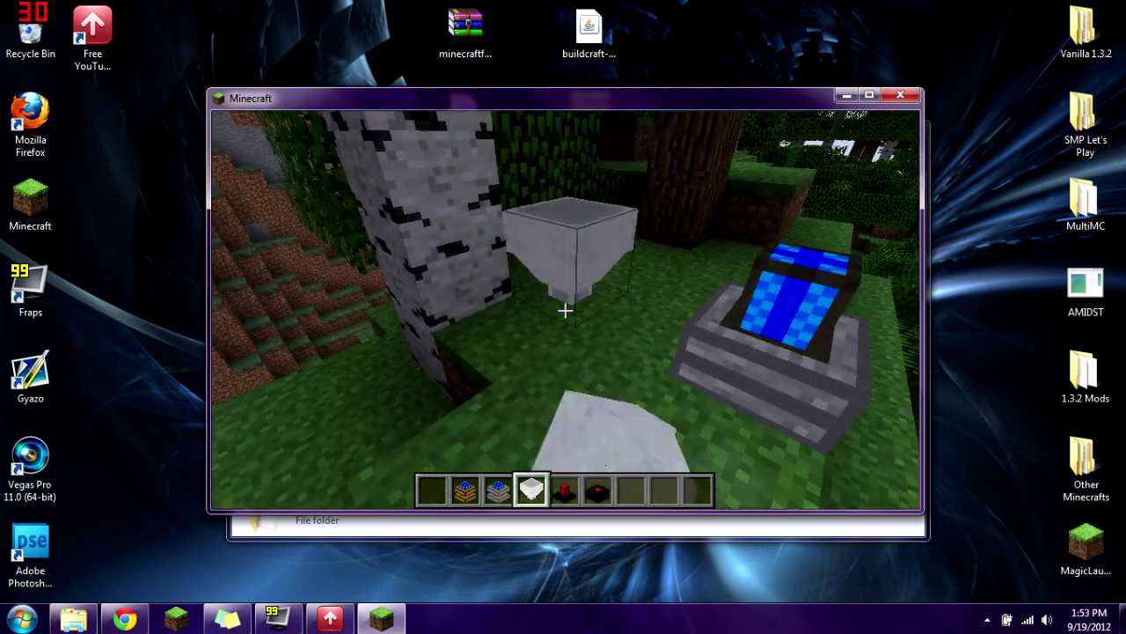
right_click(565, 310)
key(6)
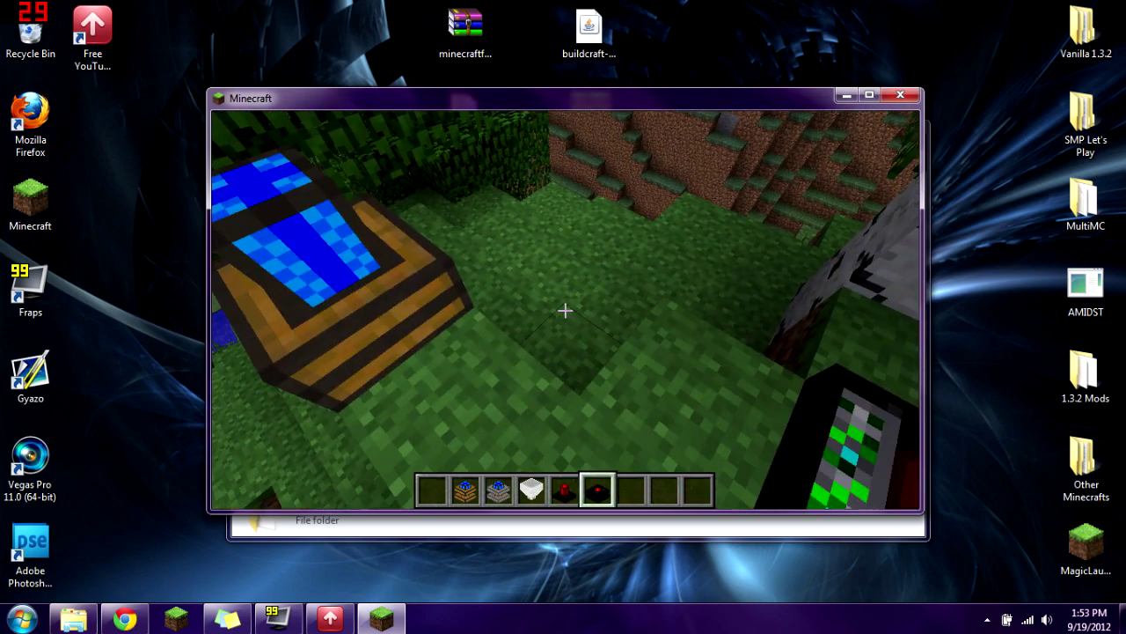
right_click(565, 310)
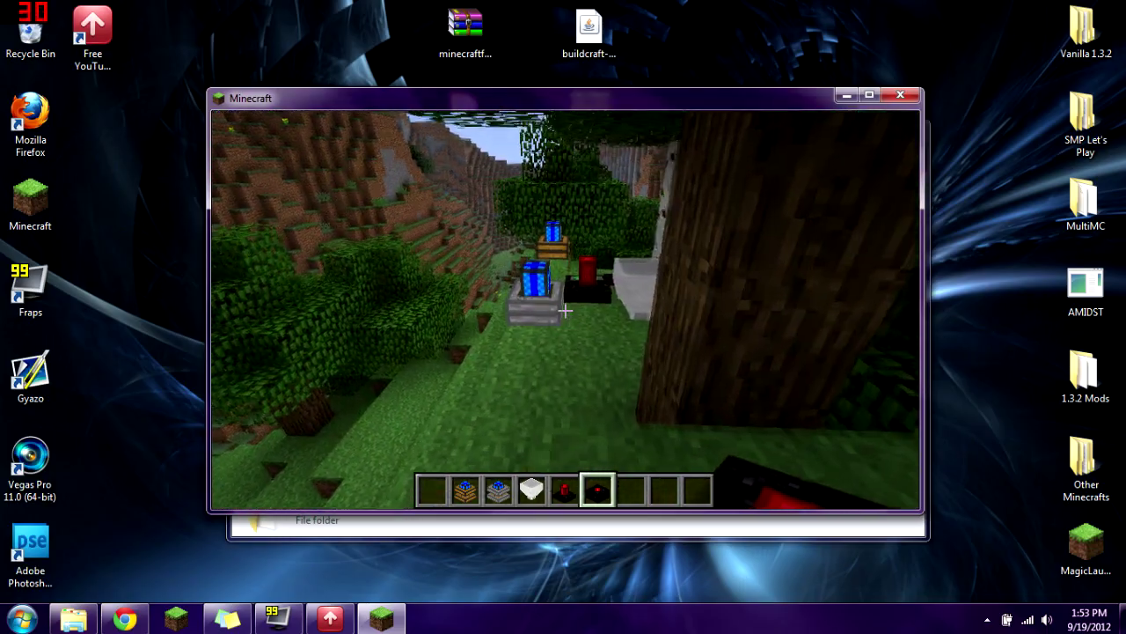
key(w)
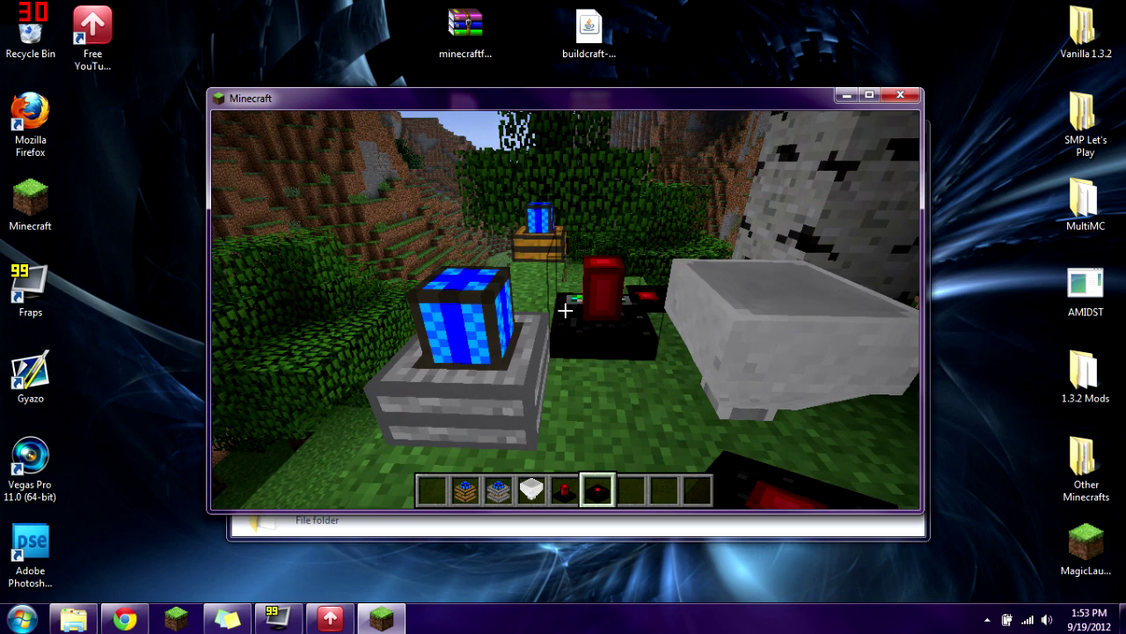
key(Escape)
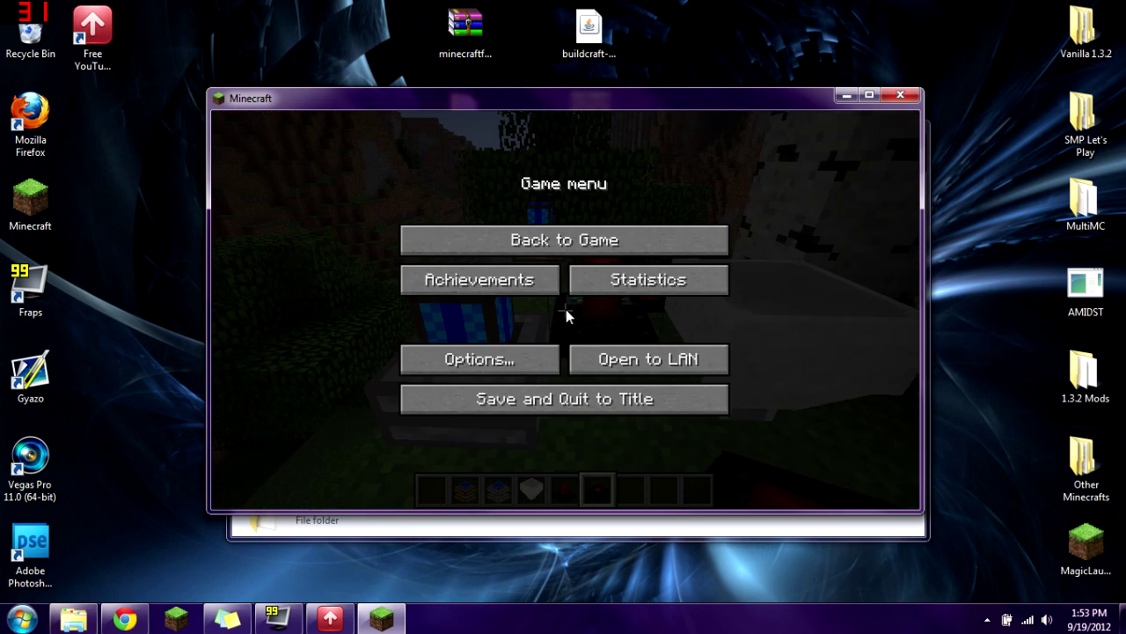
- Save and close Minecraft, then launch MultiMC and decline the update
click(563, 398)
click(900, 96)
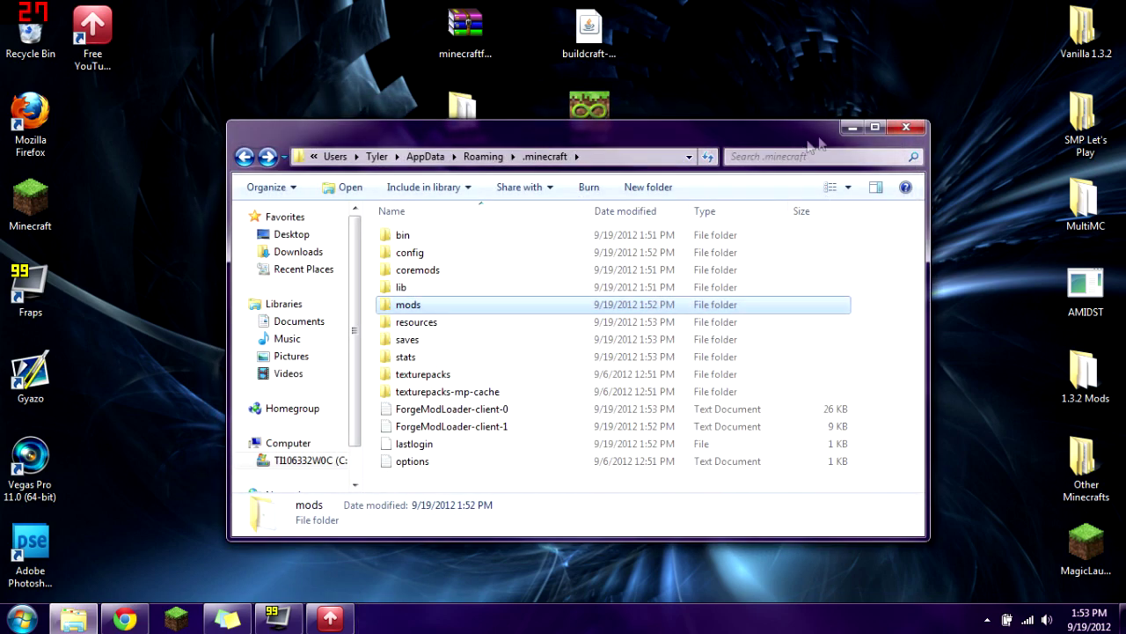
double_click(574, 110)
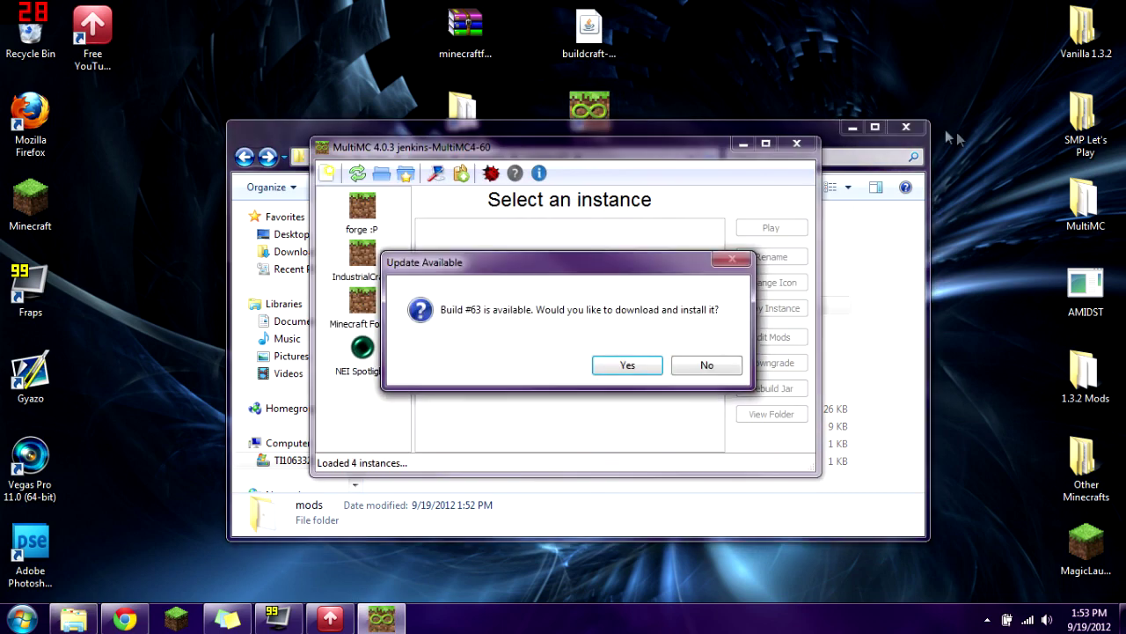
click(689, 364)
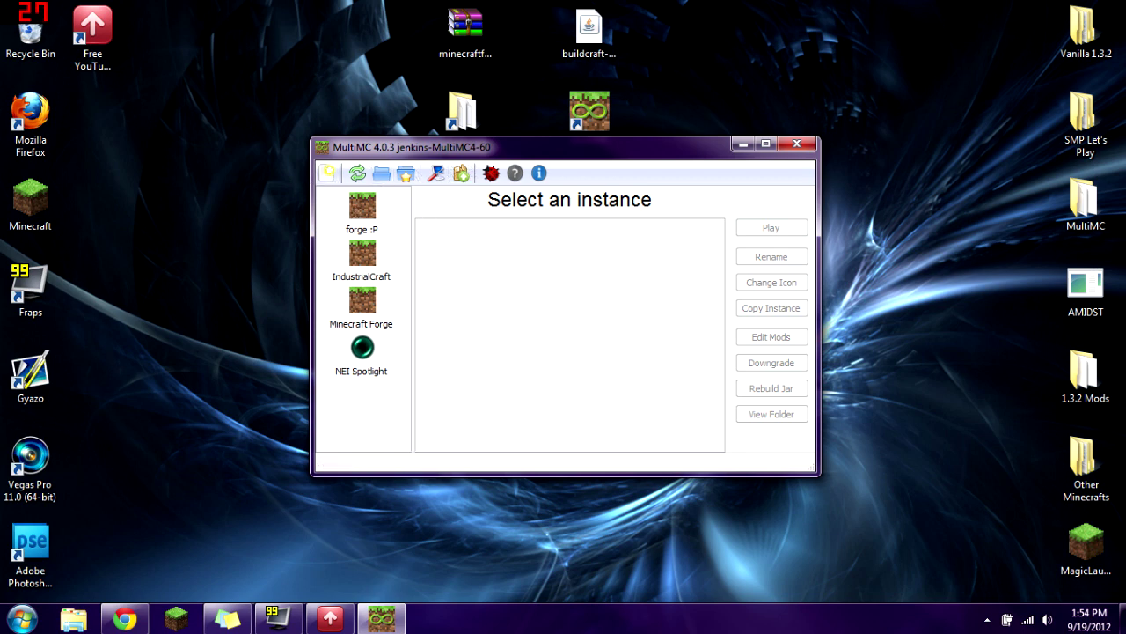
- Add a new MultiMC instance named Buildcraft and select it
click(329, 172)
click(367, 160)
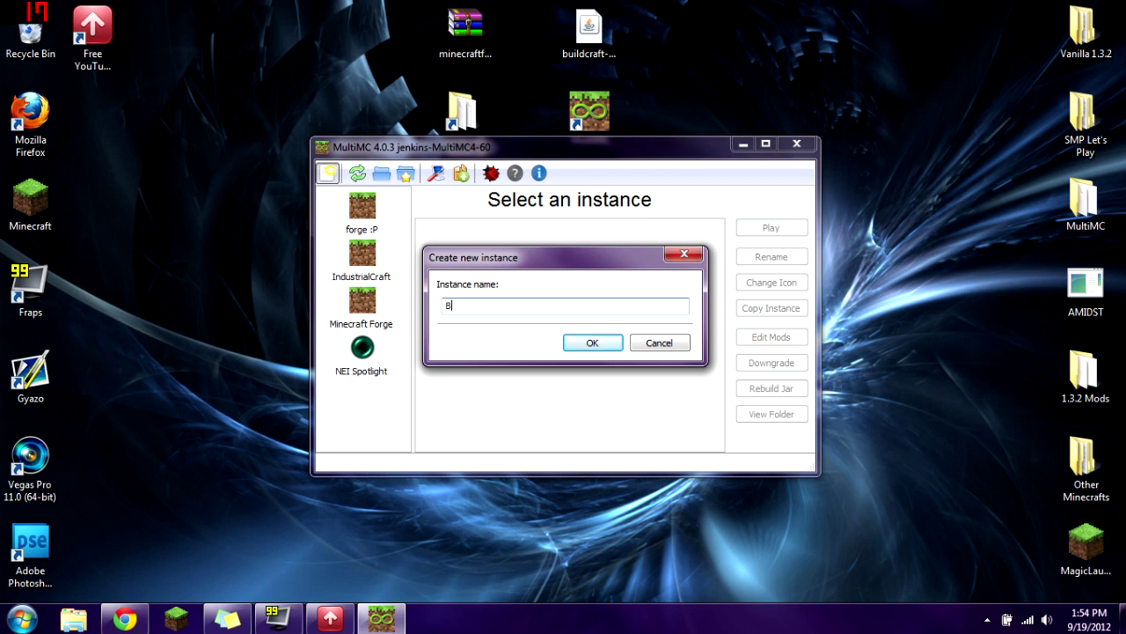
key(Return)
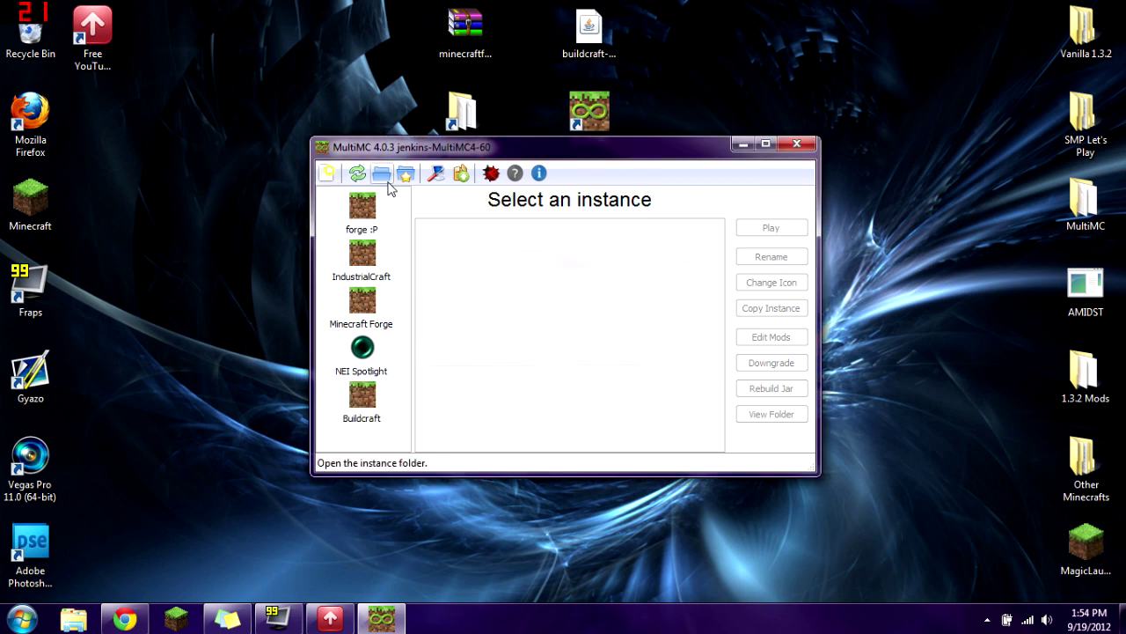
click(369, 401)
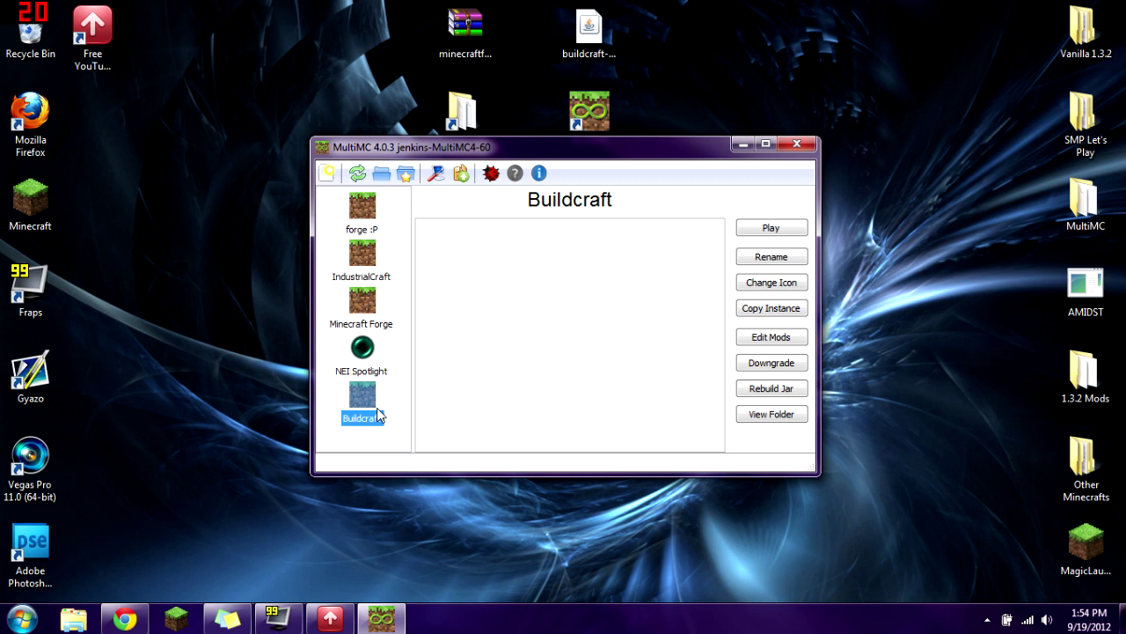
- In Buildcraft's mod editor, add minecraftforge-universal-4.1.2.265 as a jar mod
right_click(378, 414)
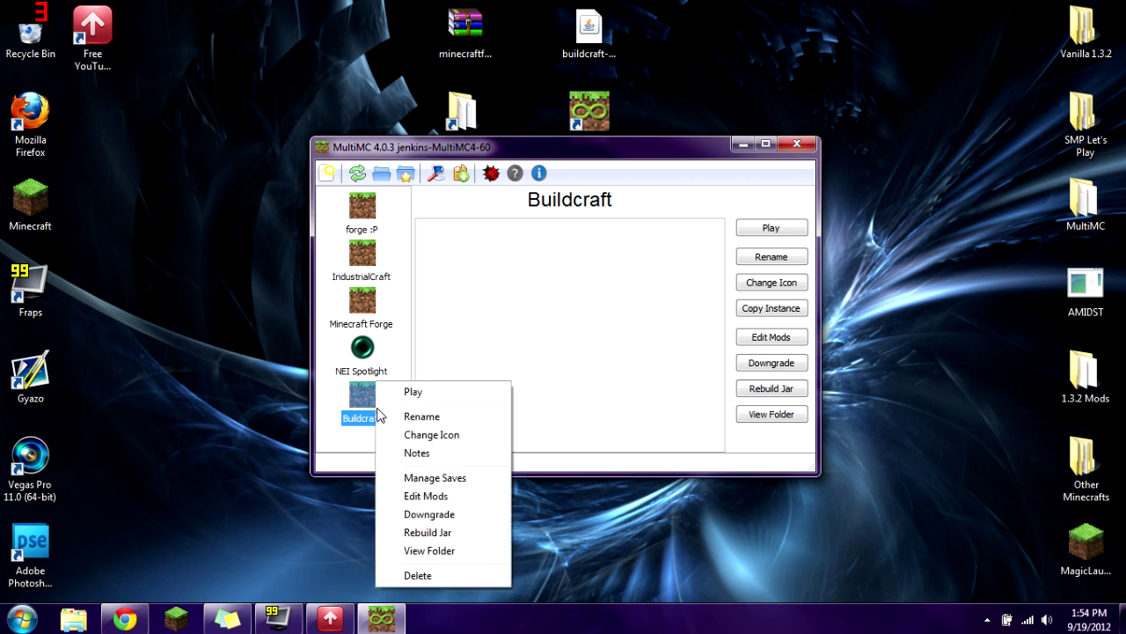
click(403, 496)
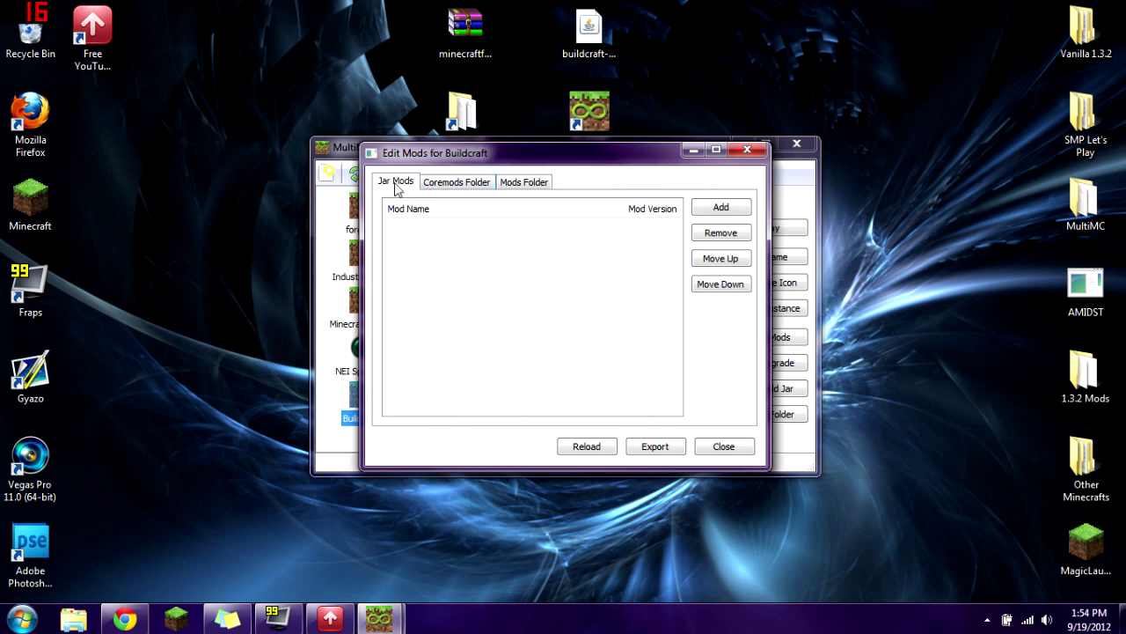
click(438, 185)
click(530, 185)
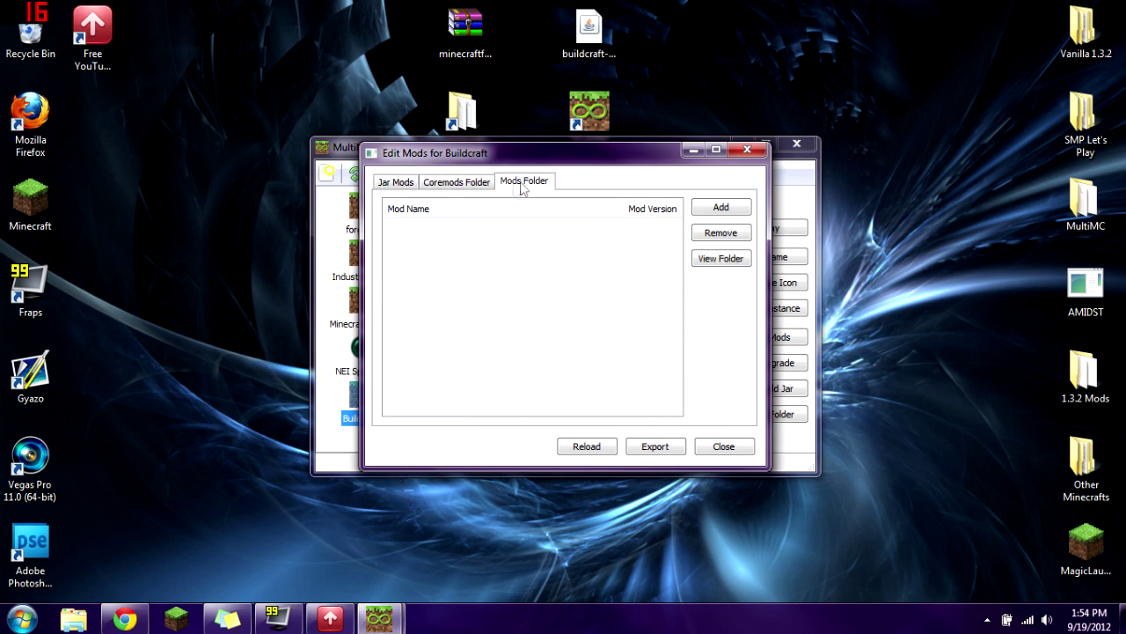
click(398, 184)
click(457, 183)
click(526, 183)
click(466, 185)
click(396, 183)
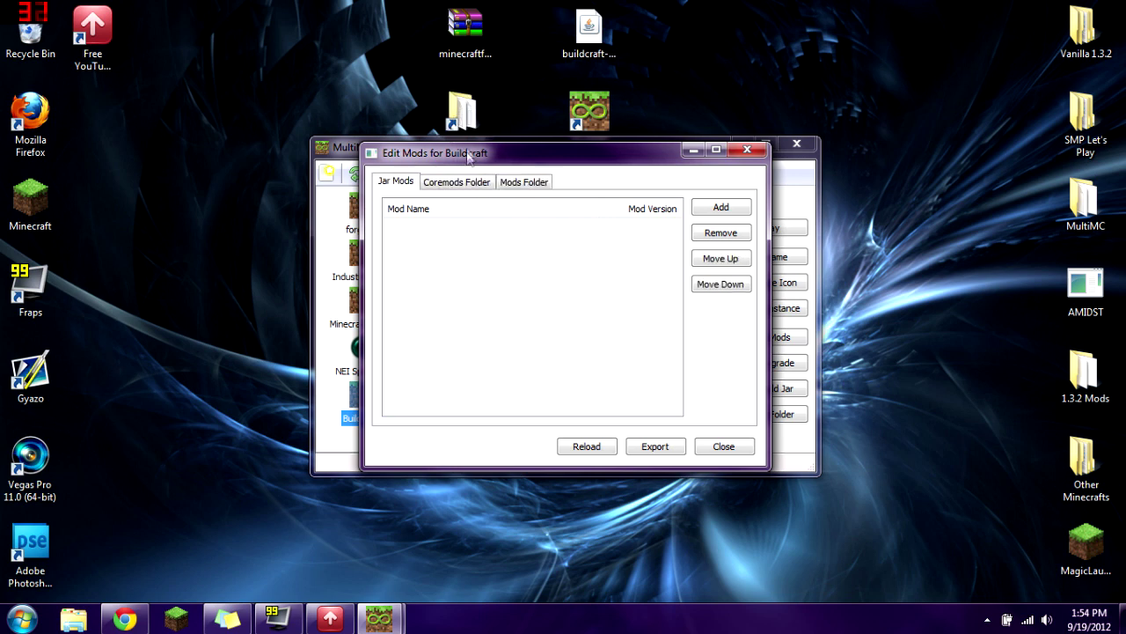
drag(466, 28, 442, 299)
click(423, 229)
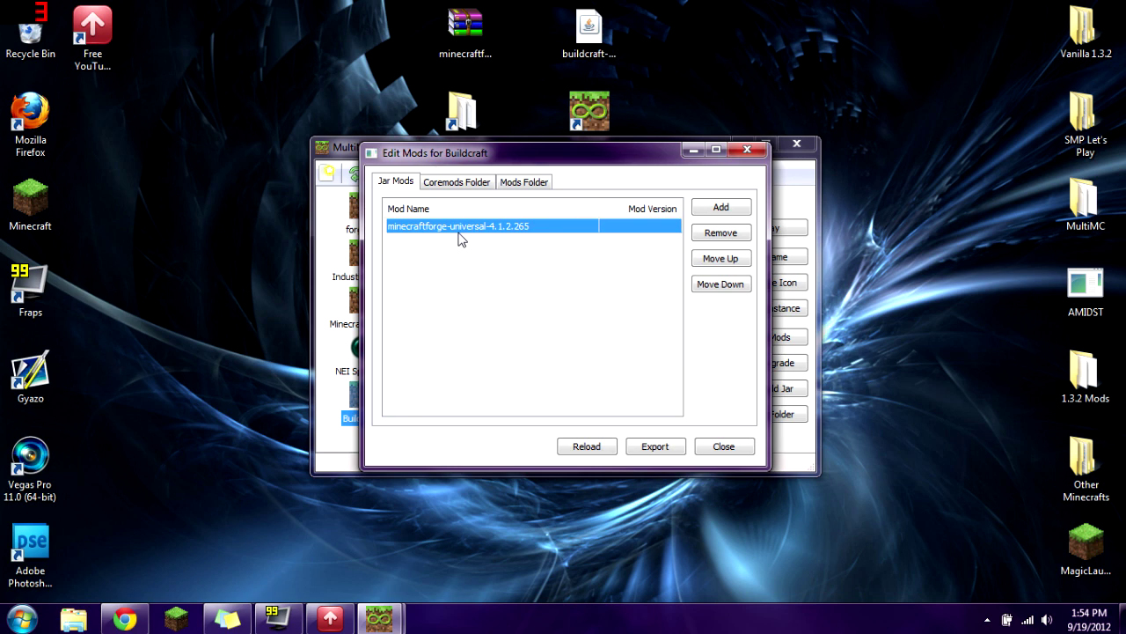
- Add the BuildCraft file to the instance's Mods Folder list
click(514, 183)
drag(588, 31, 471, 268)
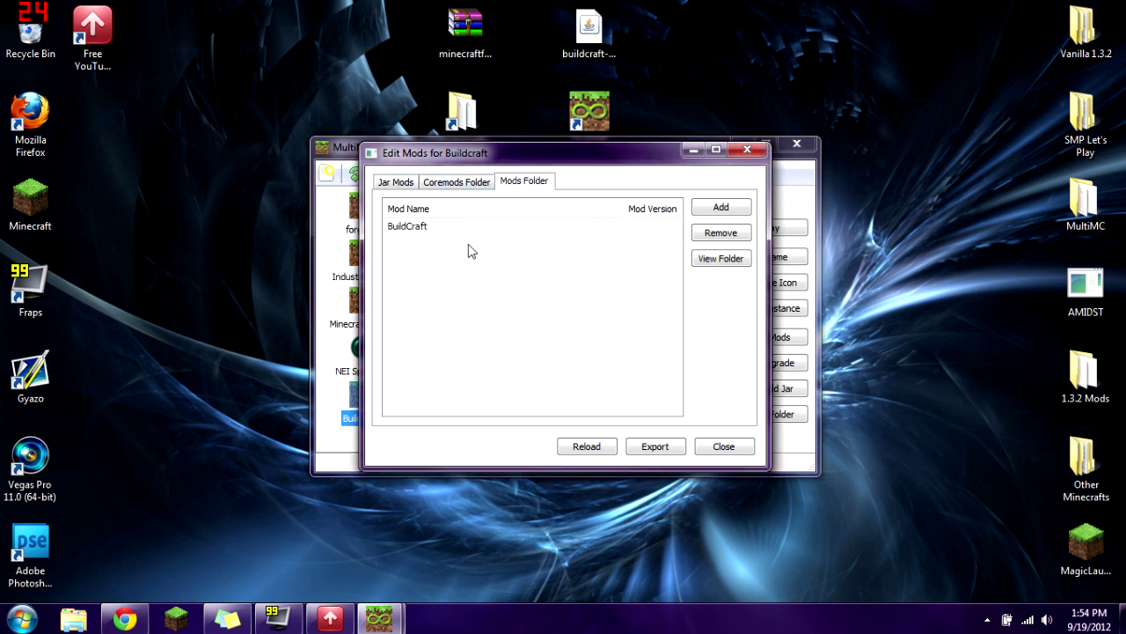
click(404, 225)
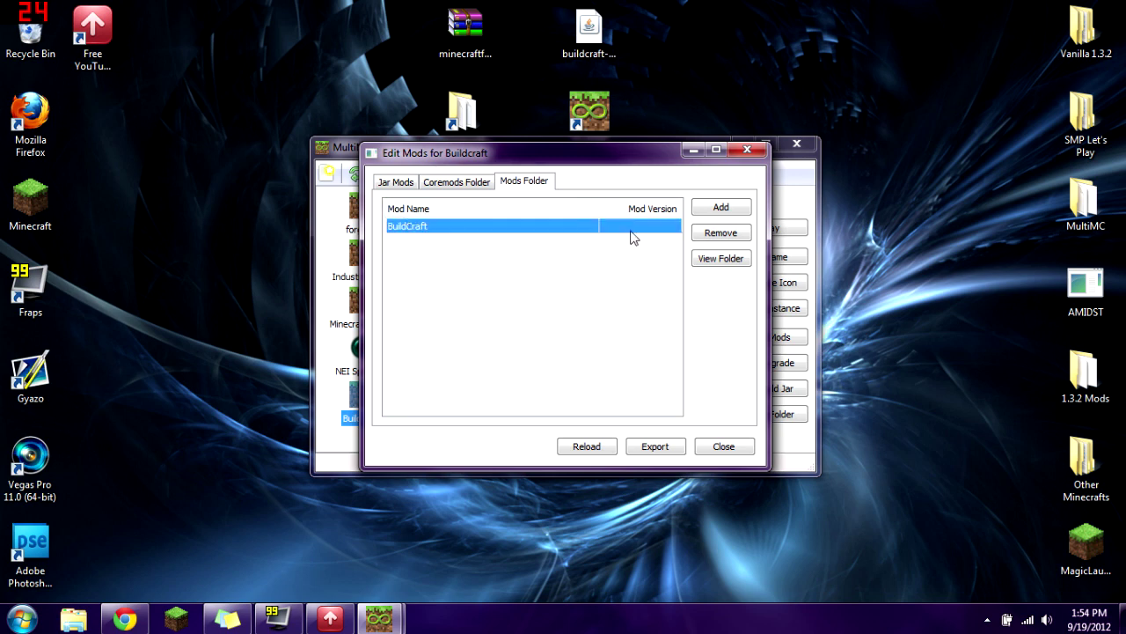
click(586, 308)
- Close the mod editor and launch the Buildcraft instance
click(448, 183)
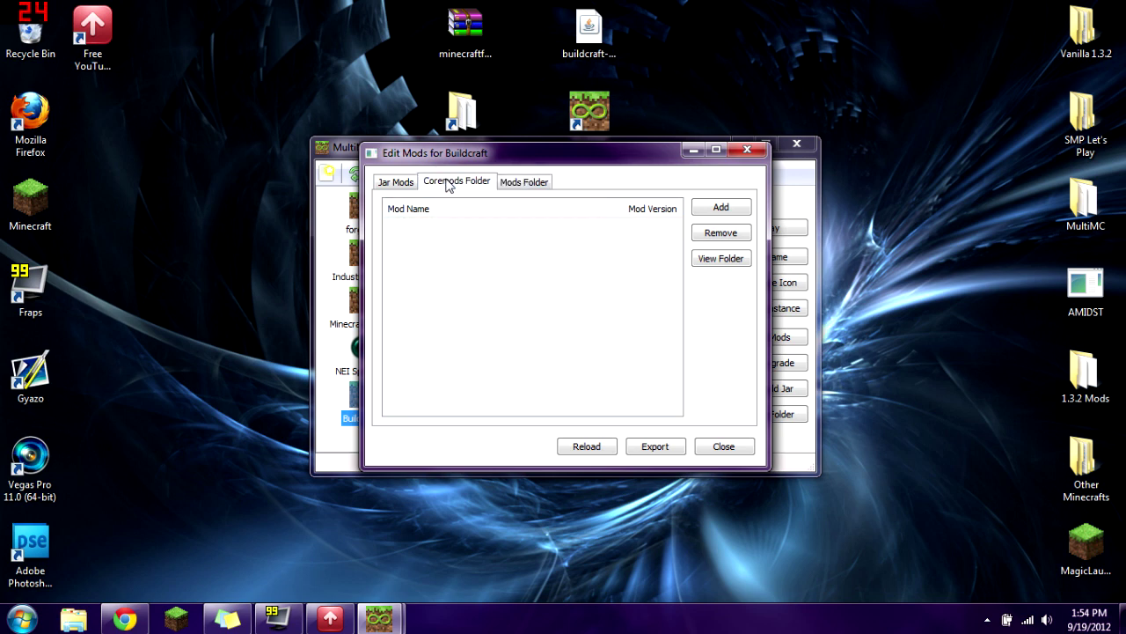
click(523, 192)
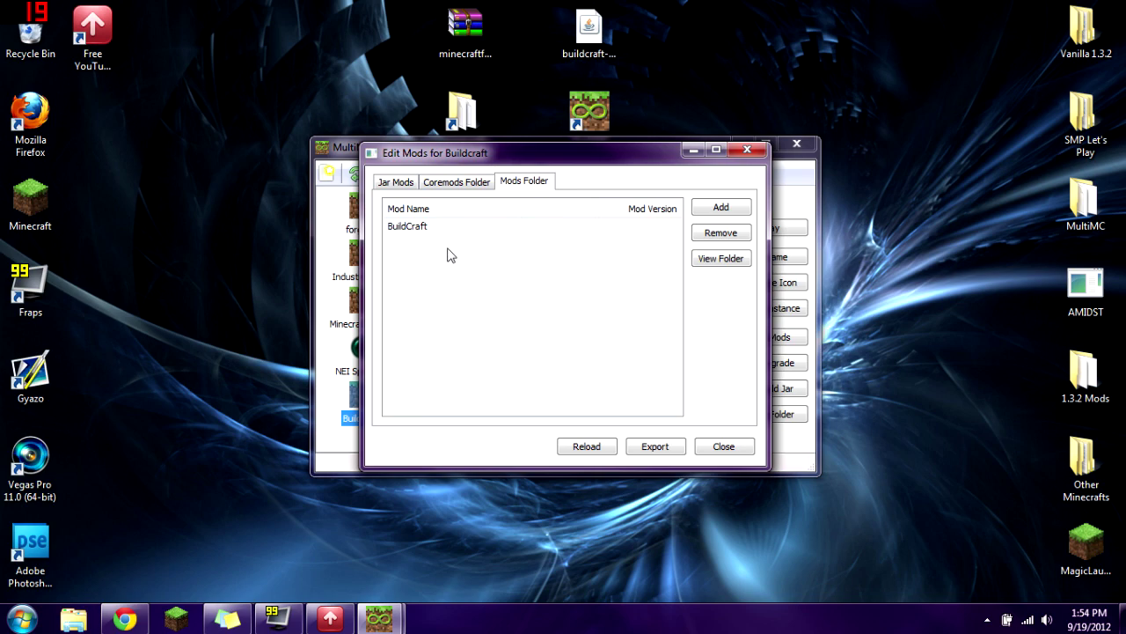
click(458, 181)
click(522, 183)
click(709, 447)
click(763, 231)
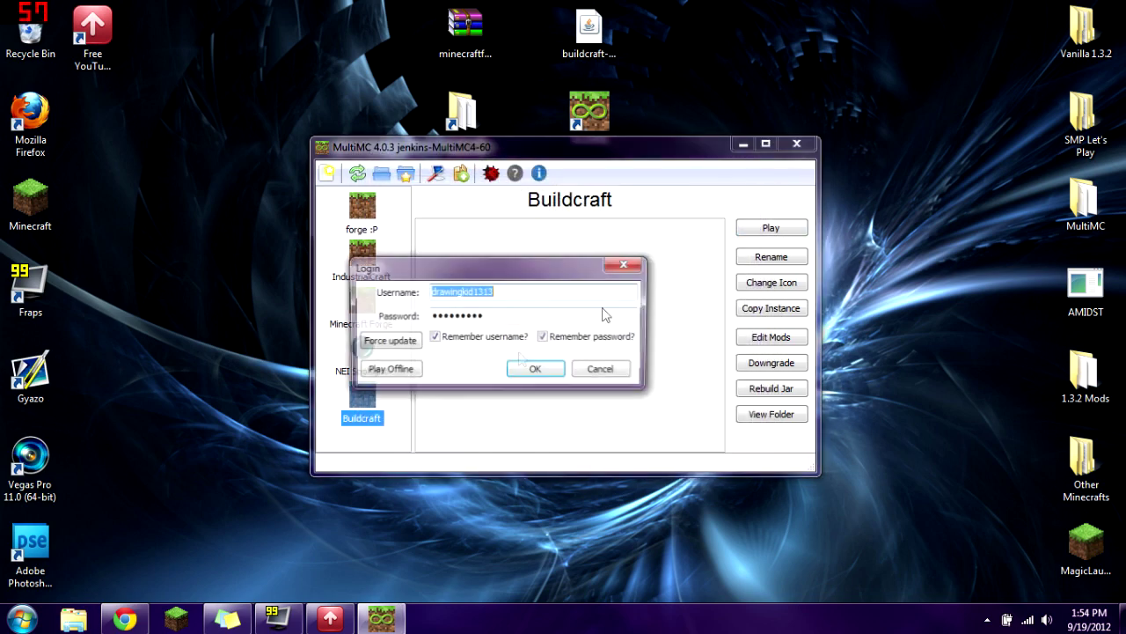
- Confirm the login so the Buildcraft instance downloads and launches Minecraft 1.3.2
click(539, 371)
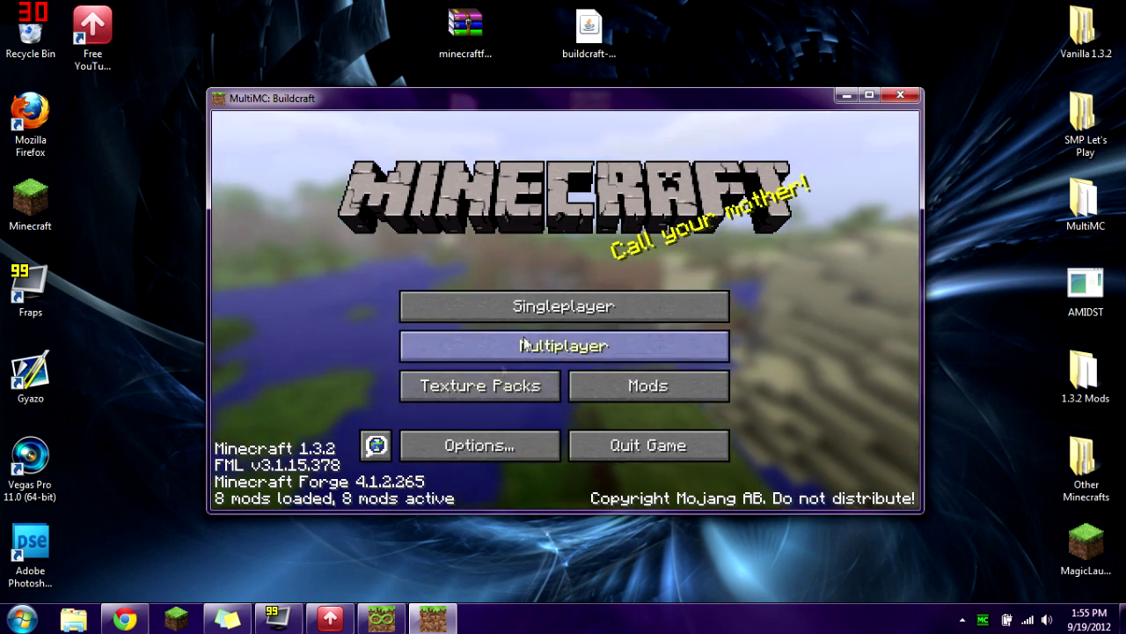
- Create a new singleplayer world with the game mode set to Creative
click(572, 310)
click(676, 427)
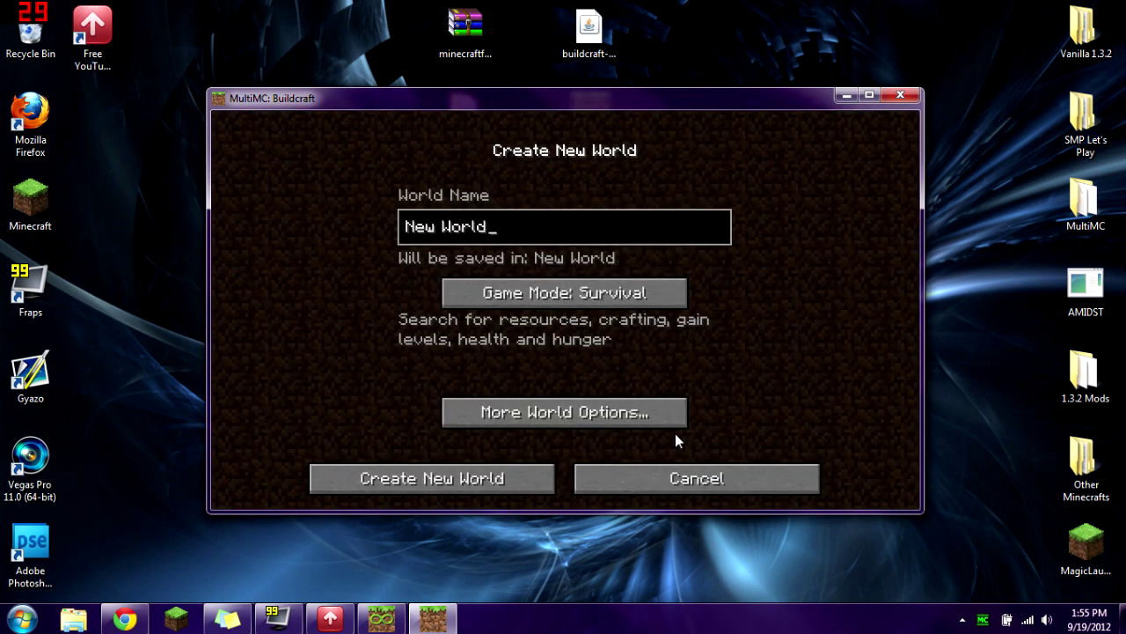
click(563, 293)
click(563, 293)
click(514, 468)
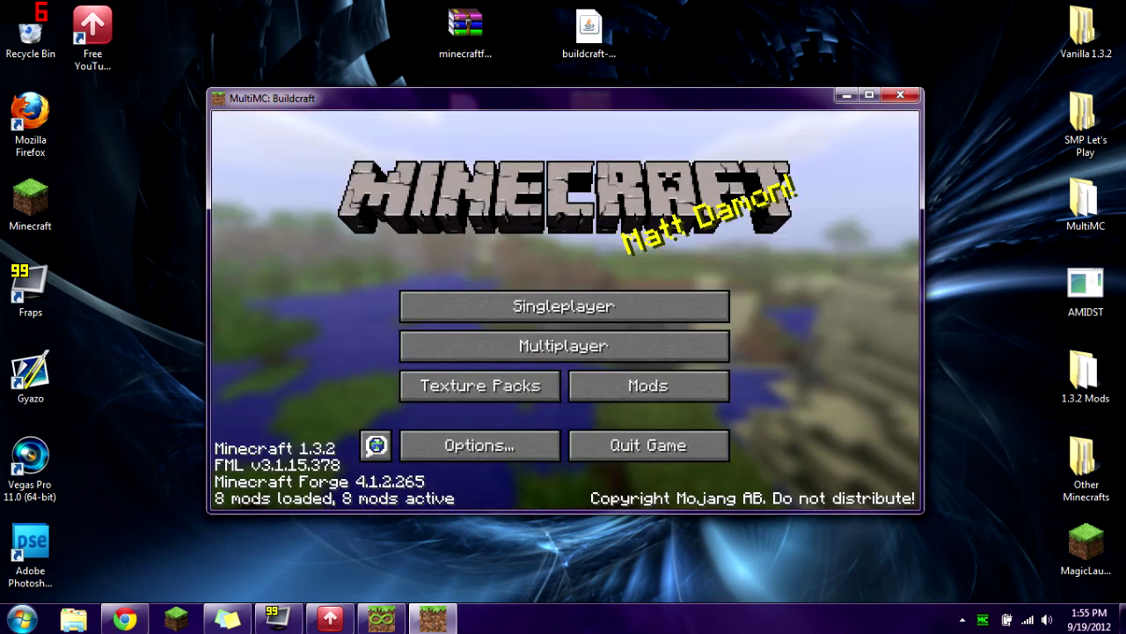
- Add the Combustion Engine and the white BuildCraft block to the hotbar from Search Items
key(e)
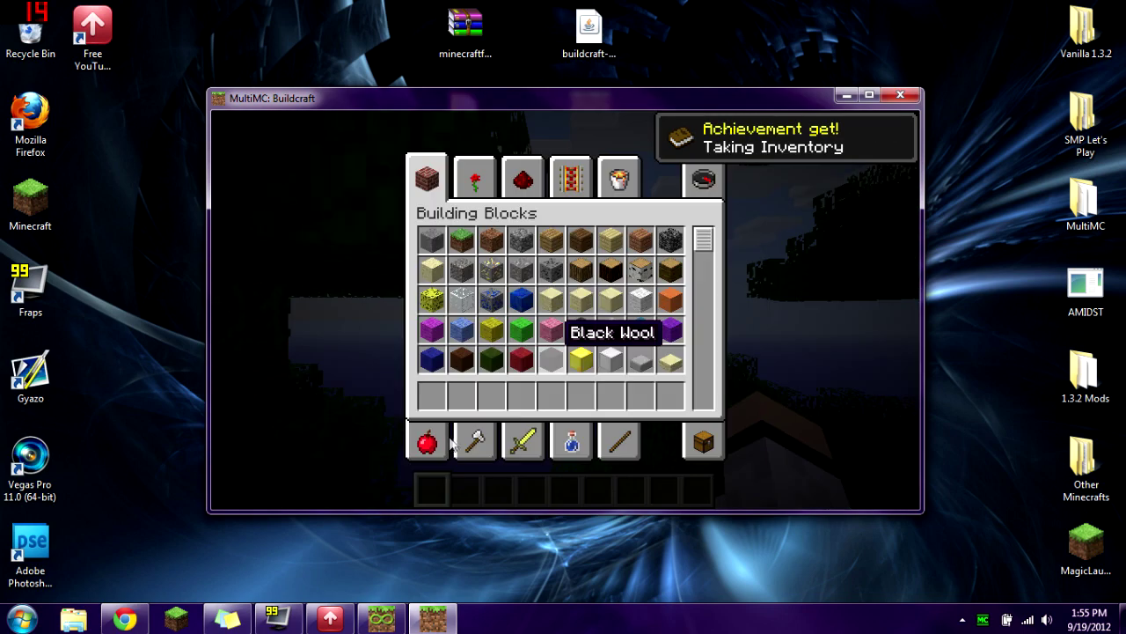
click(703, 179)
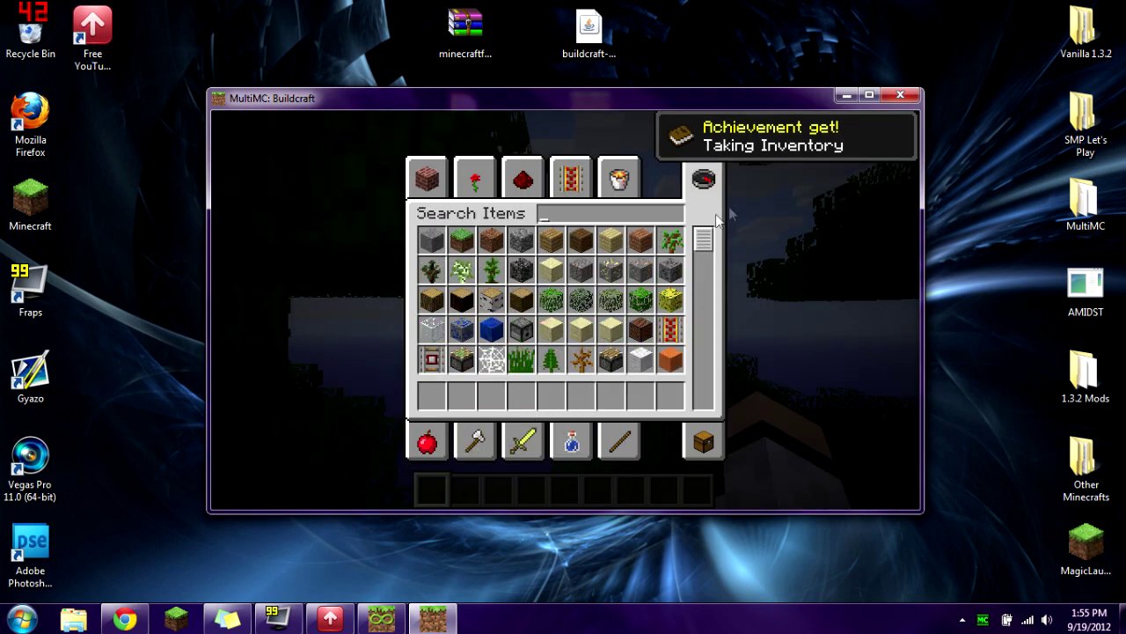
scroll(640, 313, down, 10)
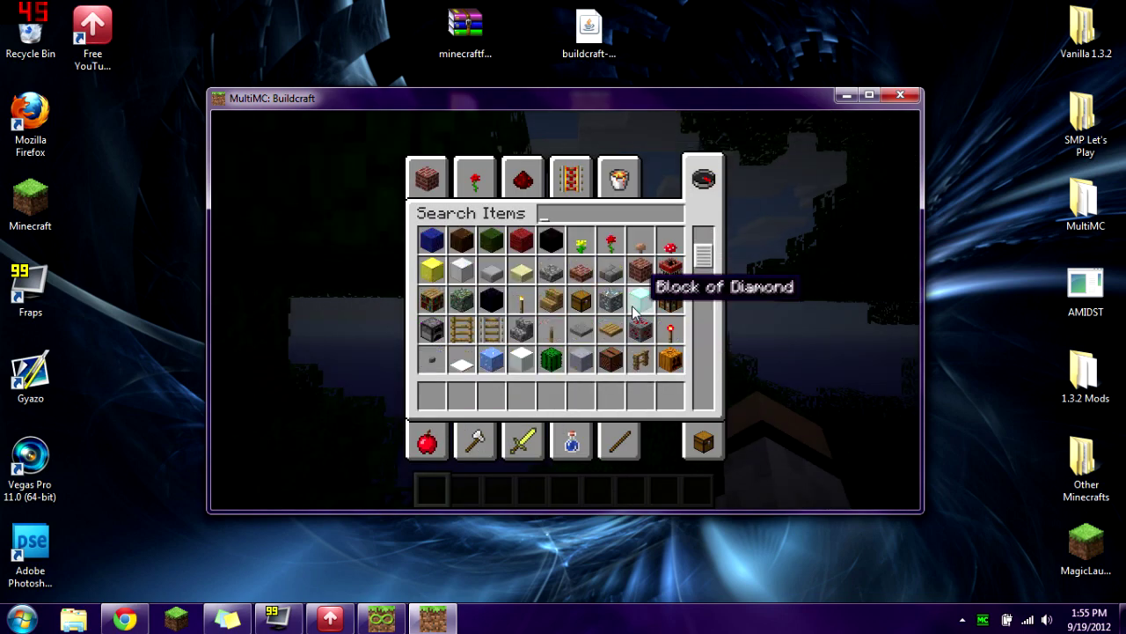
click(551, 270)
click(521, 396)
click(526, 303)
click(551, 396)
- Add the Blueprint Library and the Iron Transport Pipe to the hotbar
scroll(647, 339, down, 1)
click(673, 249)
click(640, 396)
scroll(641, 330, down, 5)
scroll(633, 352, down, 12)
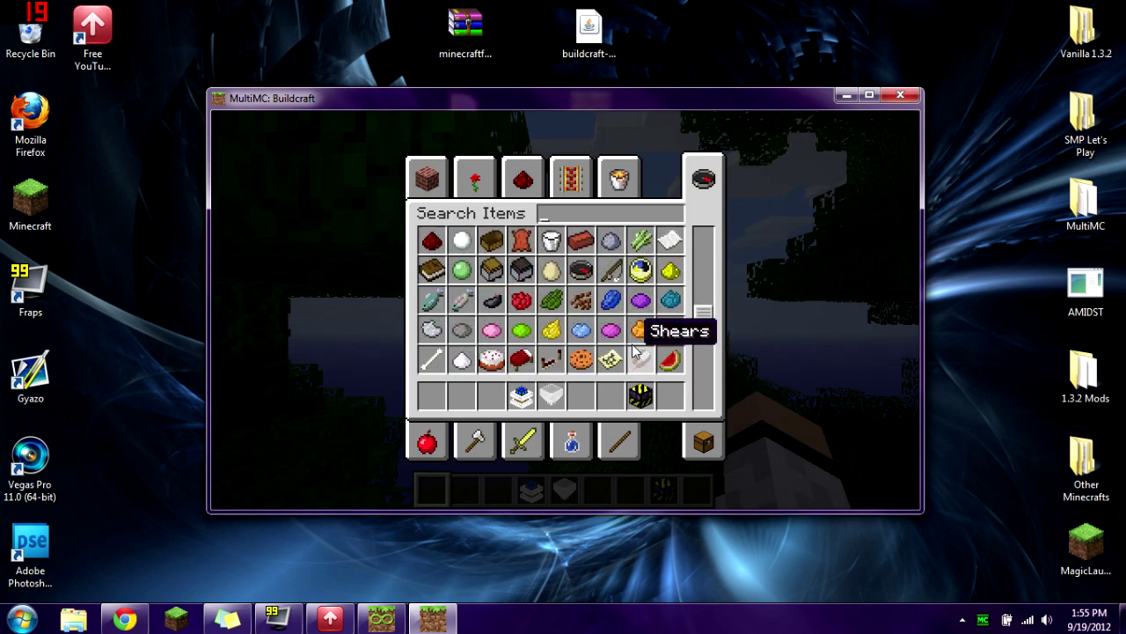
scroll(631, 345, down, 8)
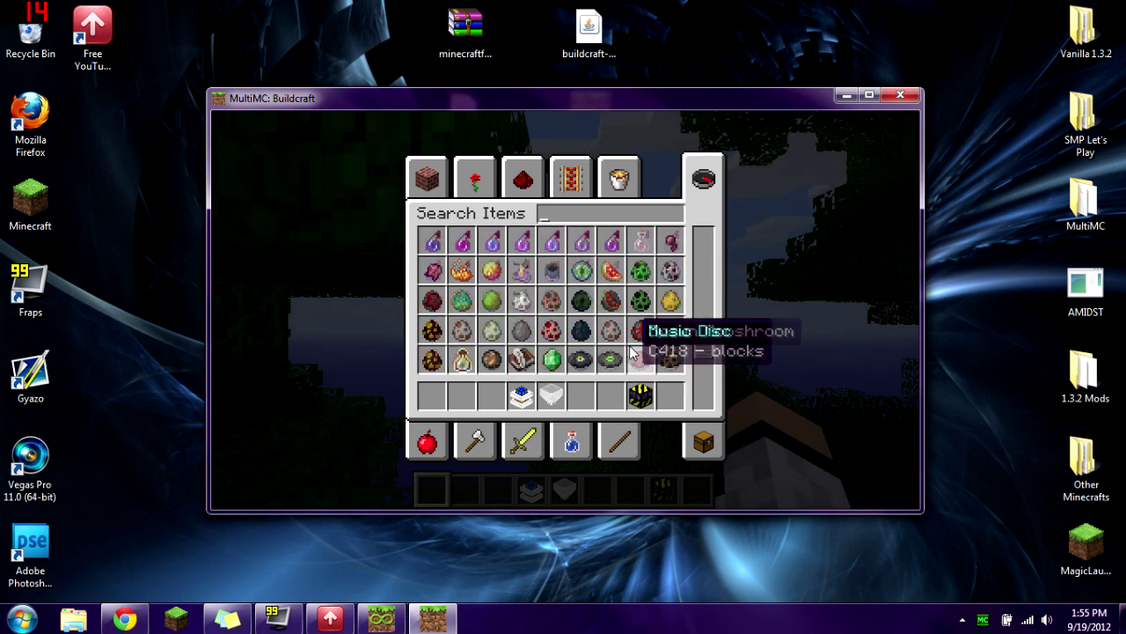
click(543, 300)
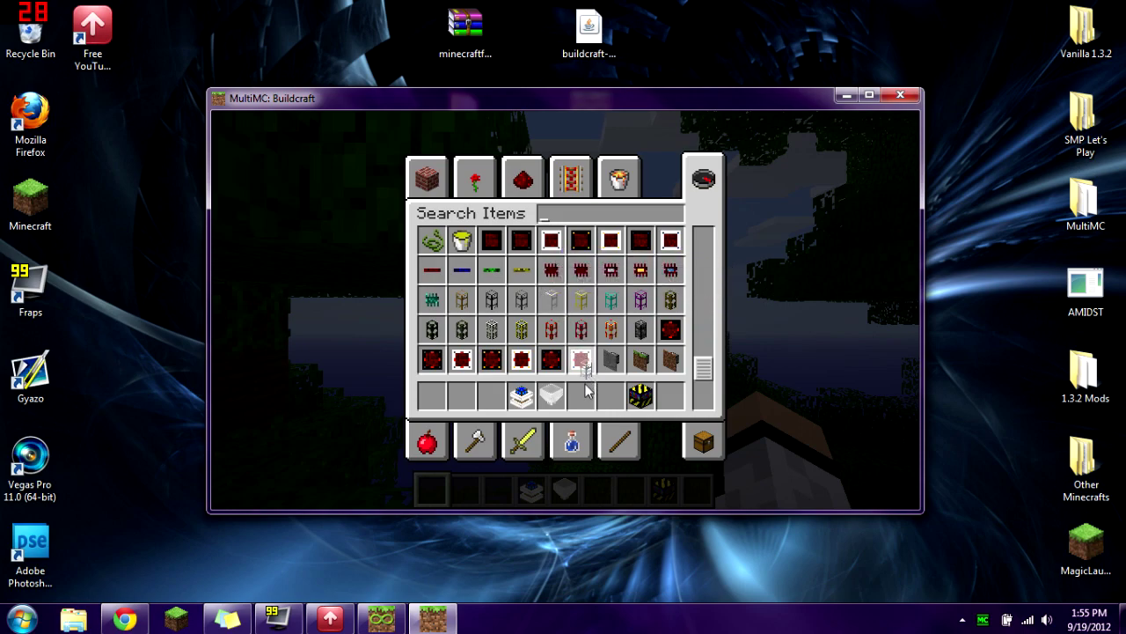
click(581, 396)
- Place the combustion engine, white block, transport pipe and striped machine on the leaves
key(e)
right_click(565, 311)
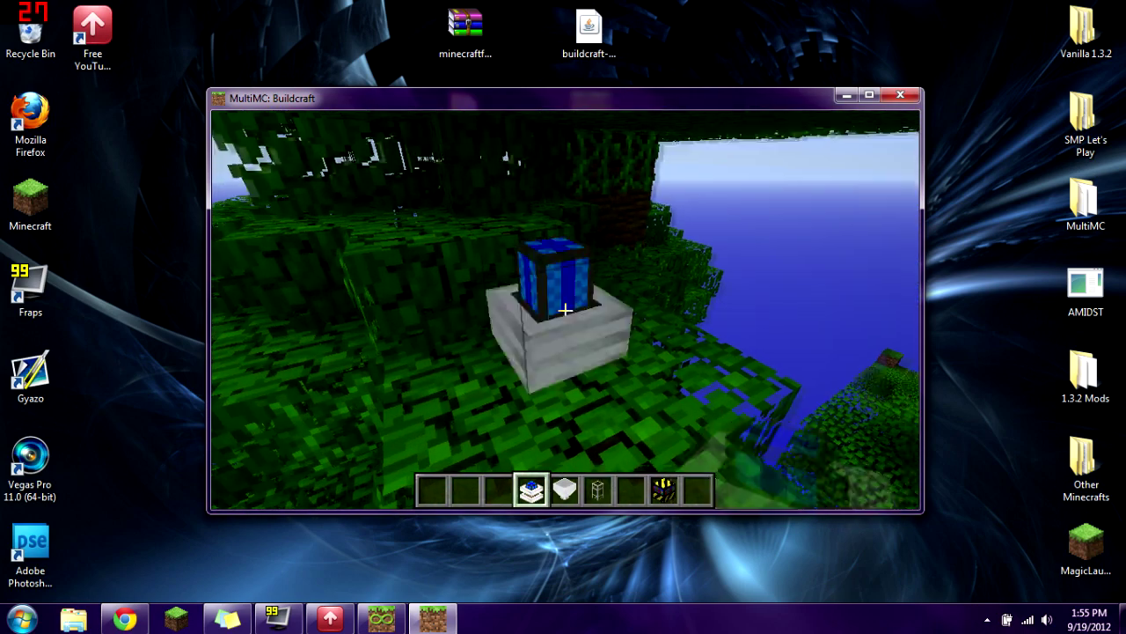
right_click(565, 311)
key(e)
scroll(565, 310, down, 1)
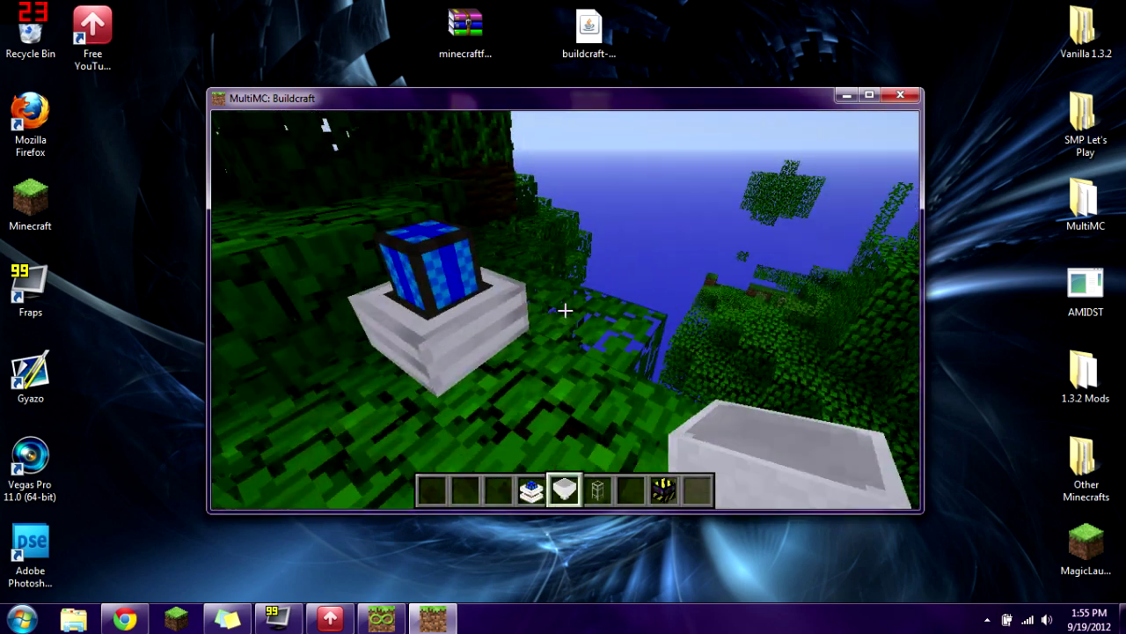
right_click(565, 310)
scroll(565, 310, down, 1)
right_click(565, 310)
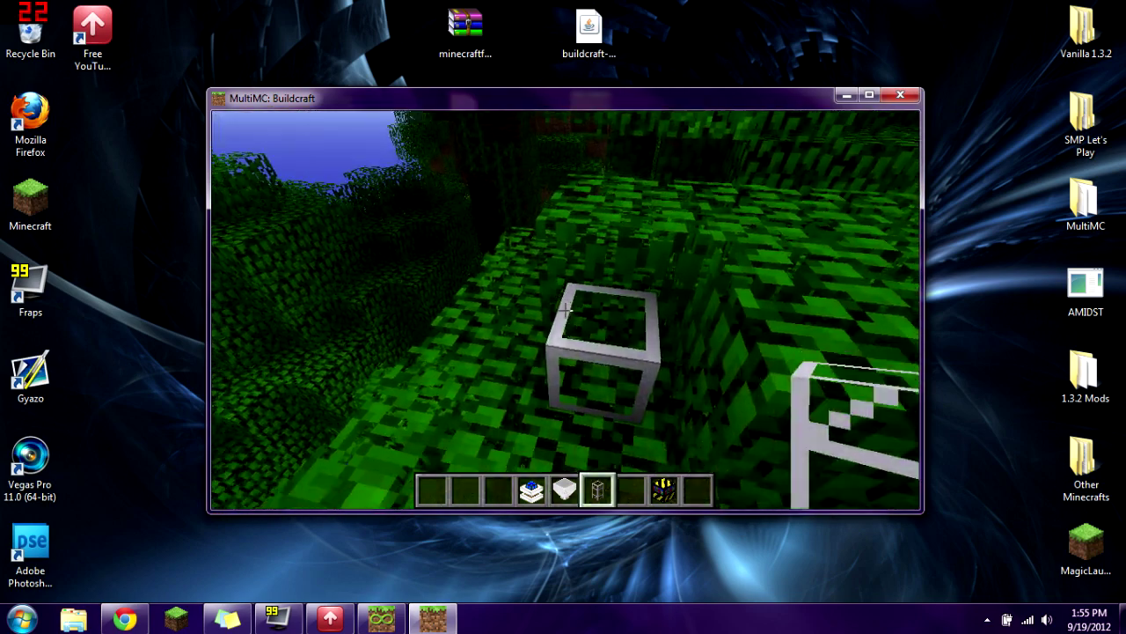
scroll(565, 311, down, 2)
right_click(565, 311)
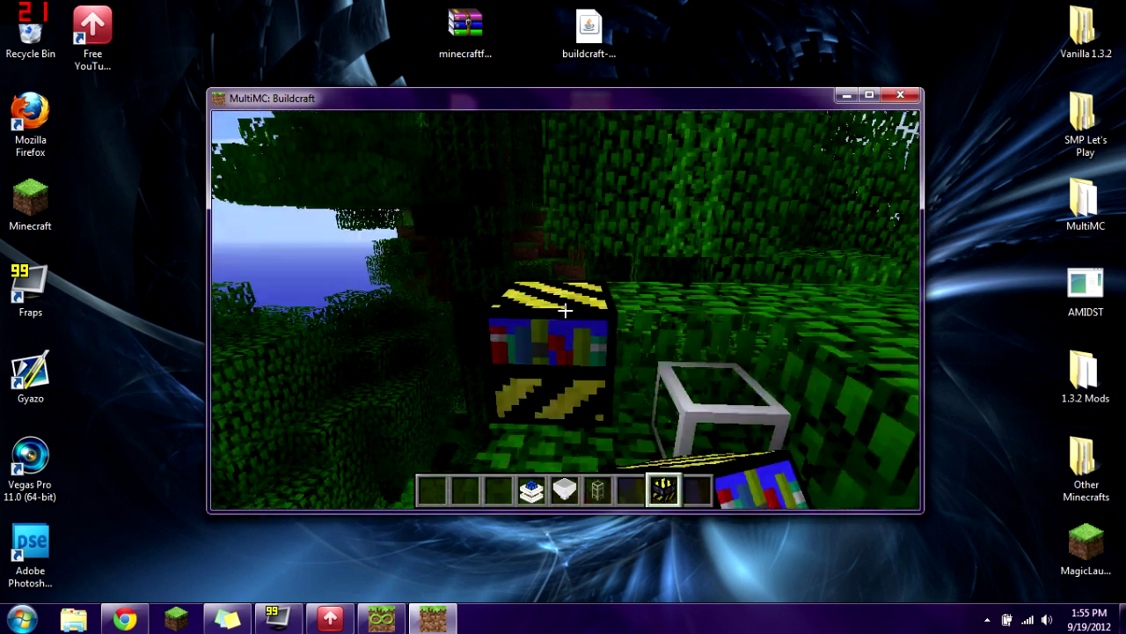
- Save the world and quit to the title screen
scroll(565, 311, down, 2)
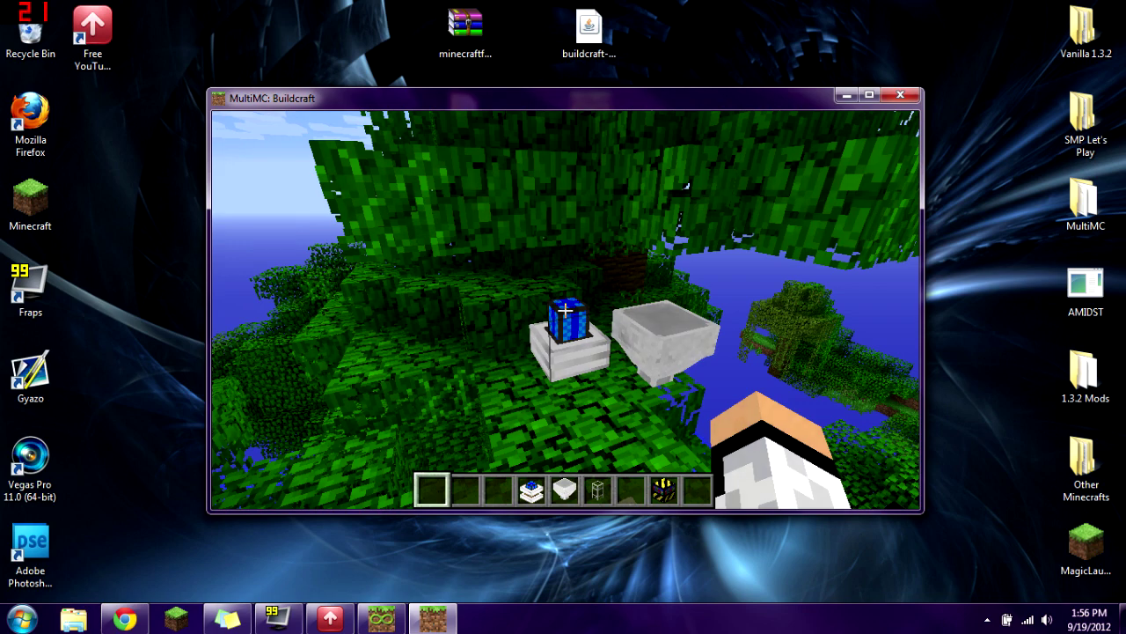
key(Escape)
click(563, 397)
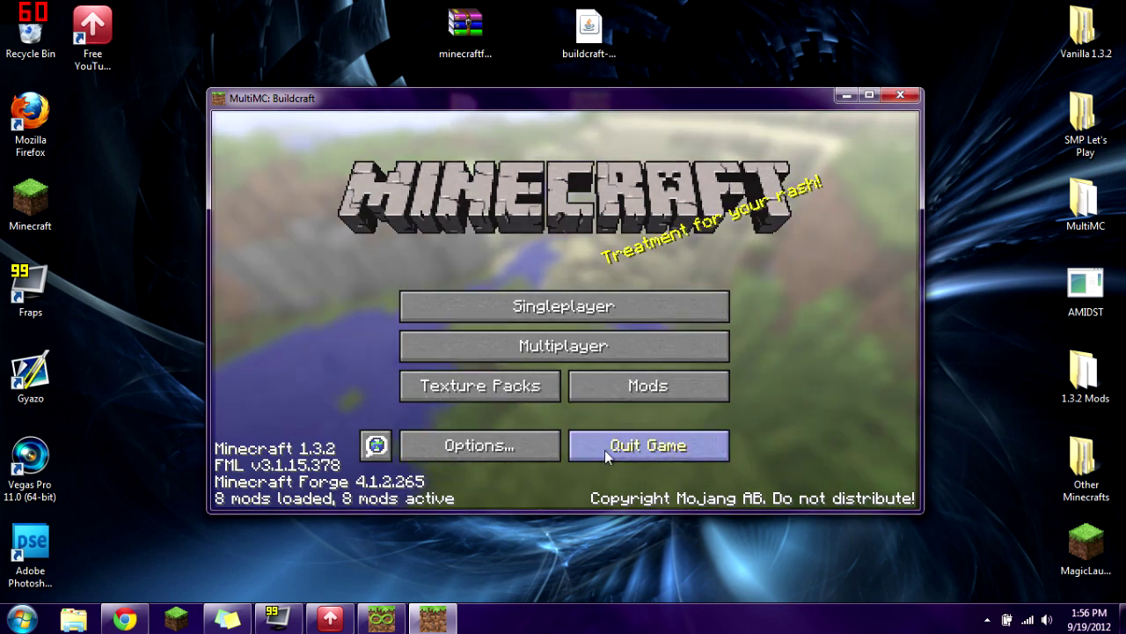
- Quit Minecraft from the title screen, returning to the MultiMC launcher
click(605, 450)
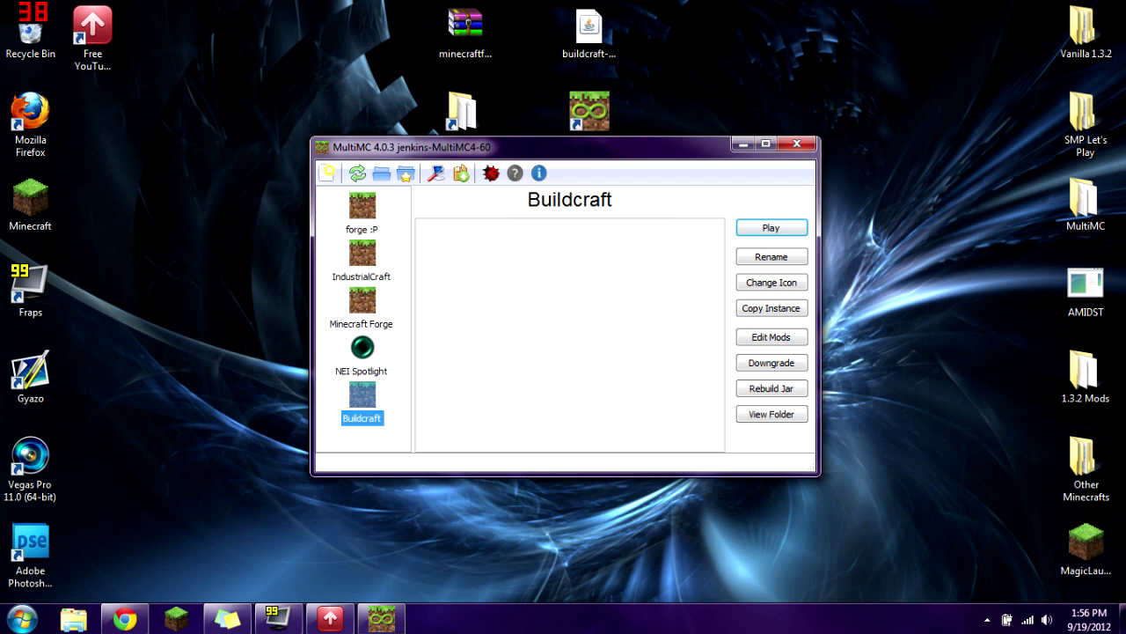